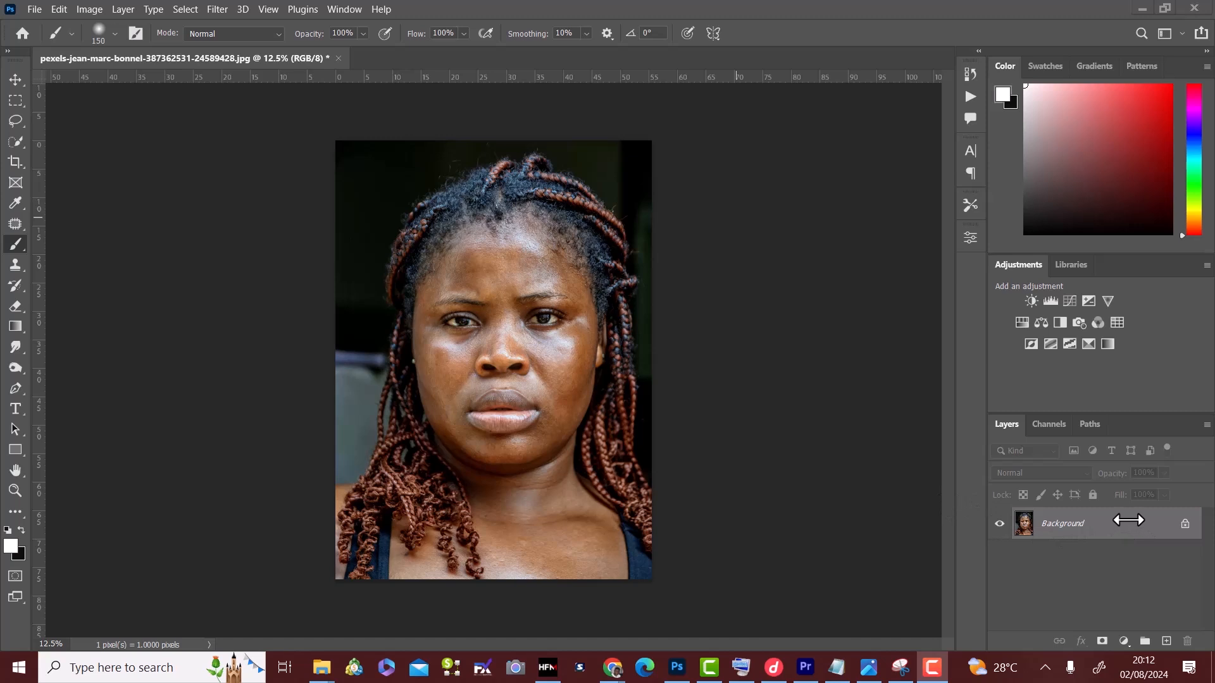
Step: Duplicate the Background layer twice to create two copies above it
left_click(1128, 520)
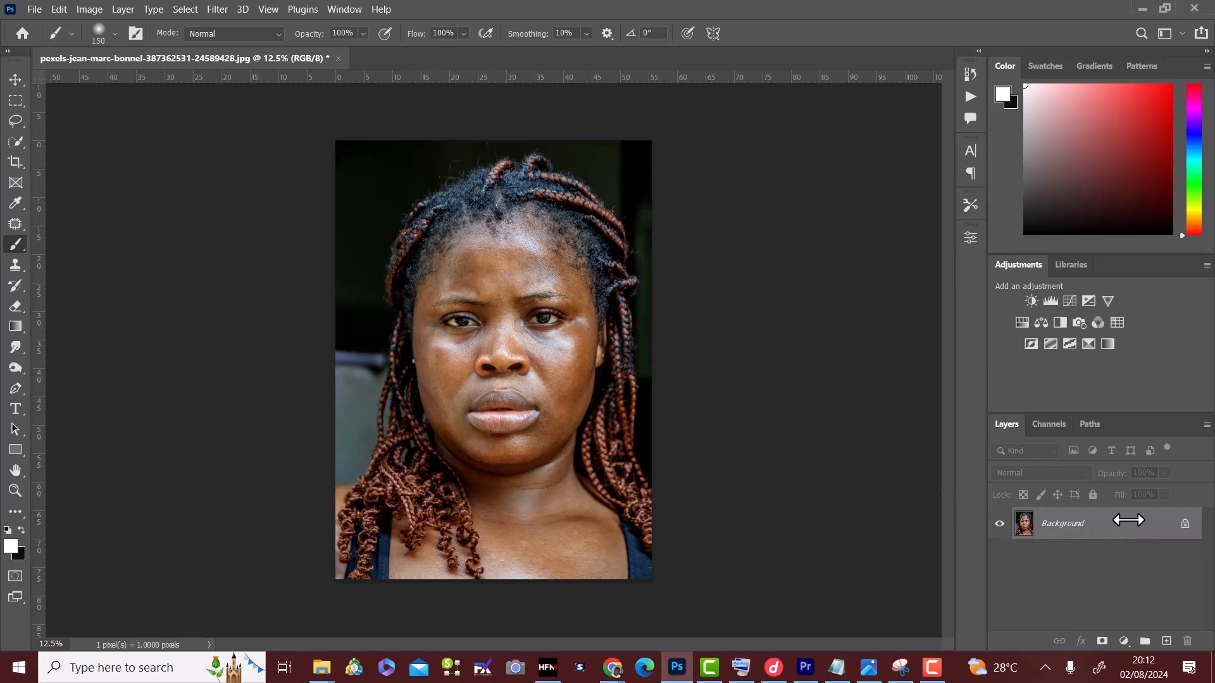
key("j")
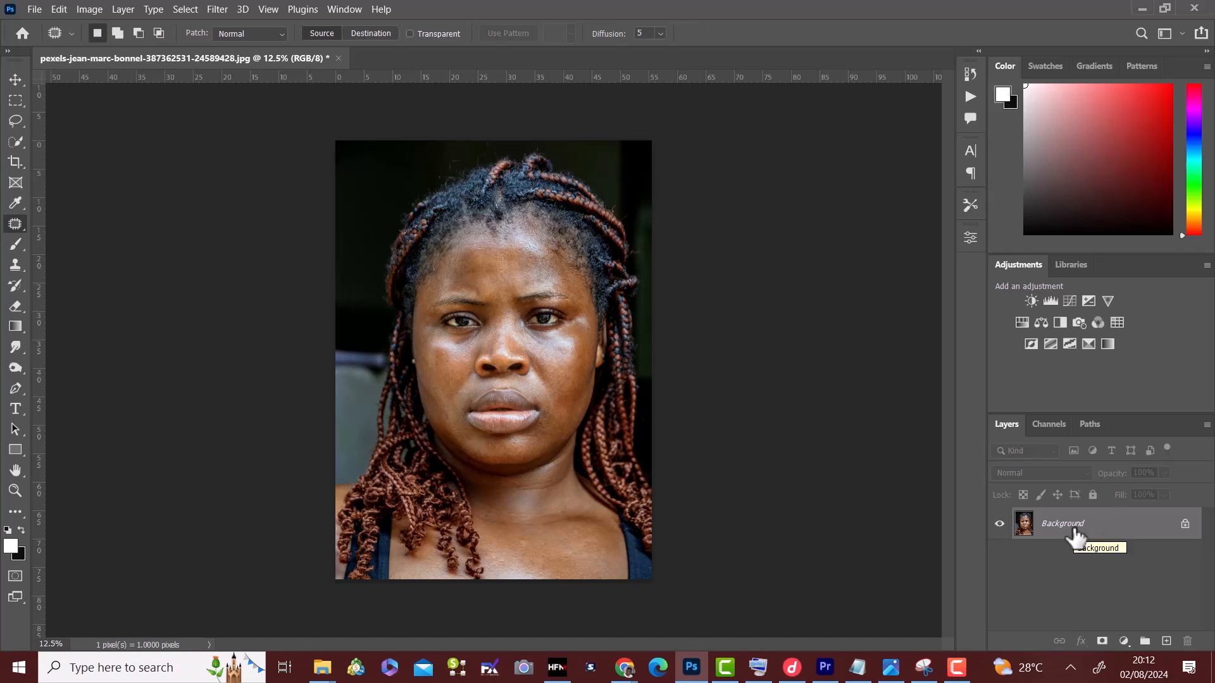
key("ctrl+j")
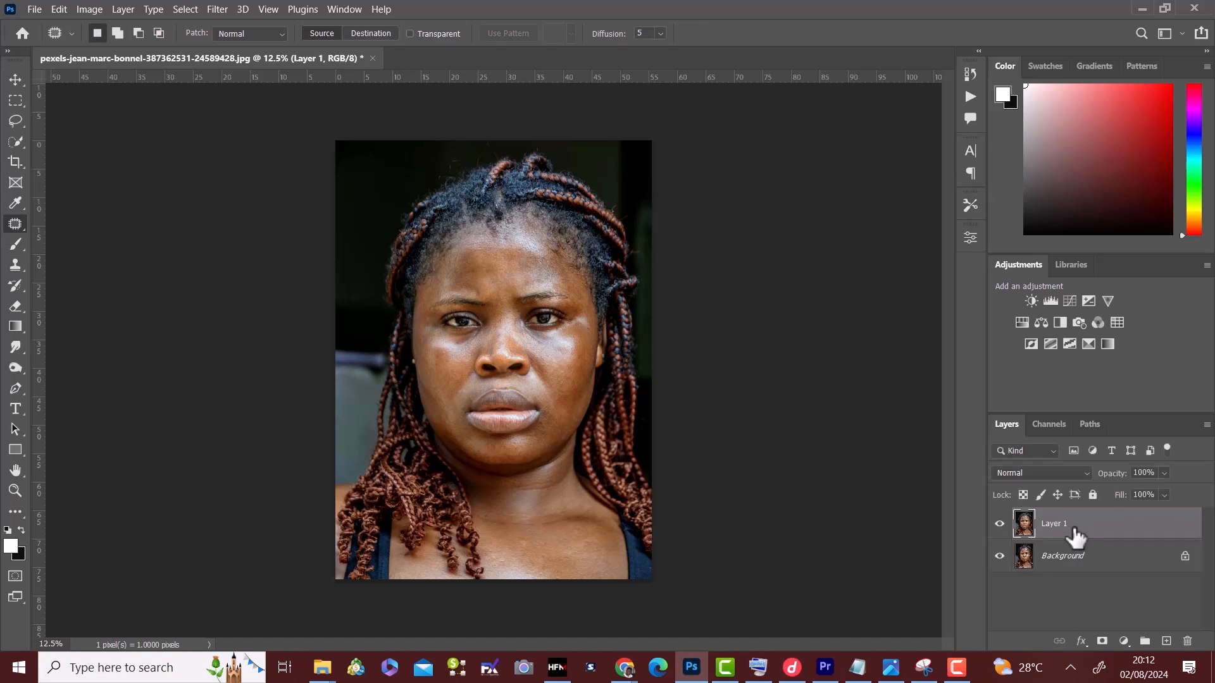
key("ctrl+j")
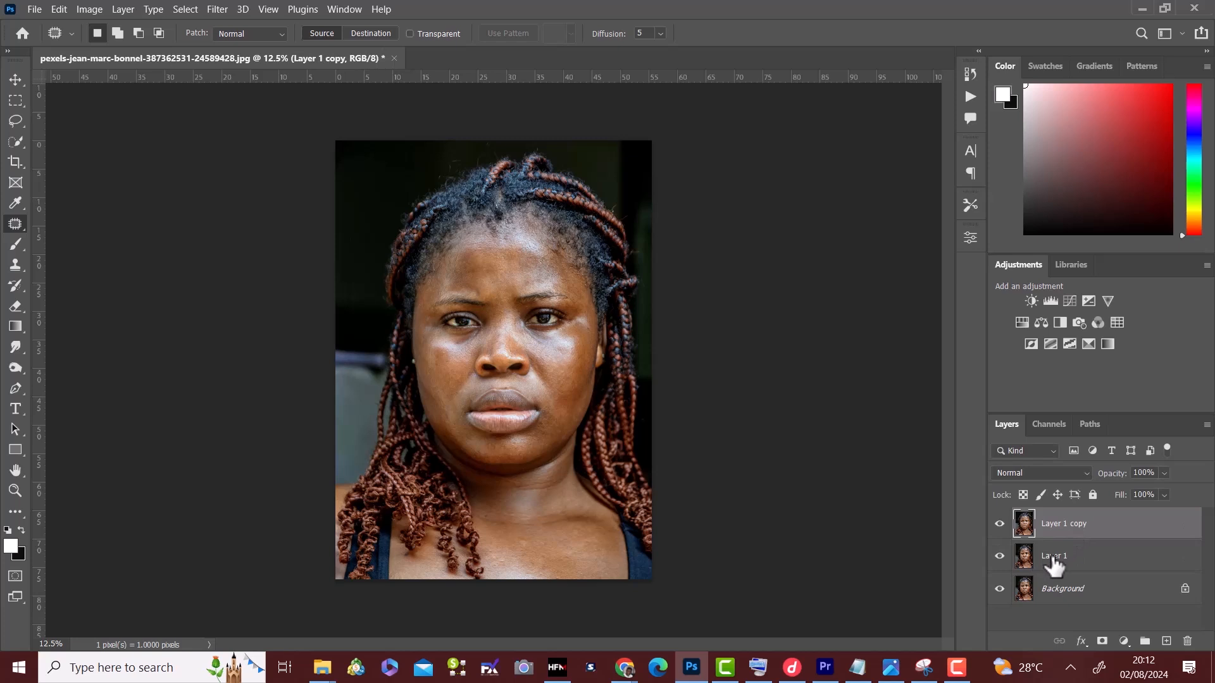
Step: Rename the lower duplicate layer, Layer 1, as "low freq"
left_click(1053, 559)
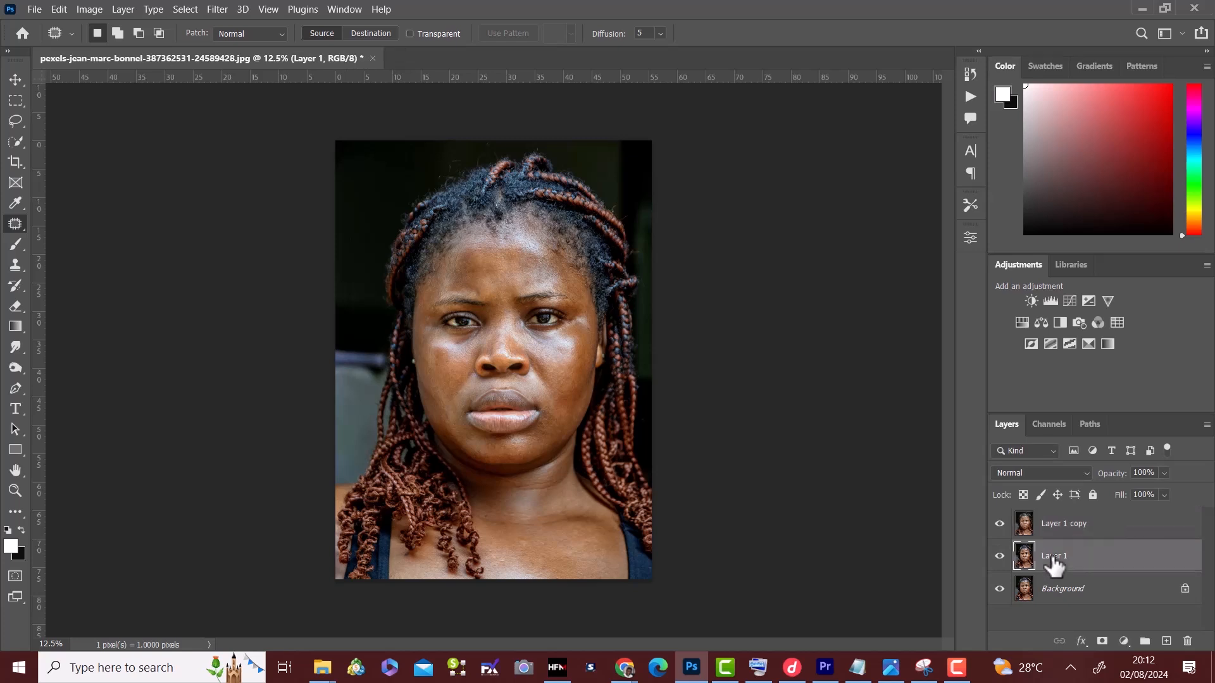
key("w")
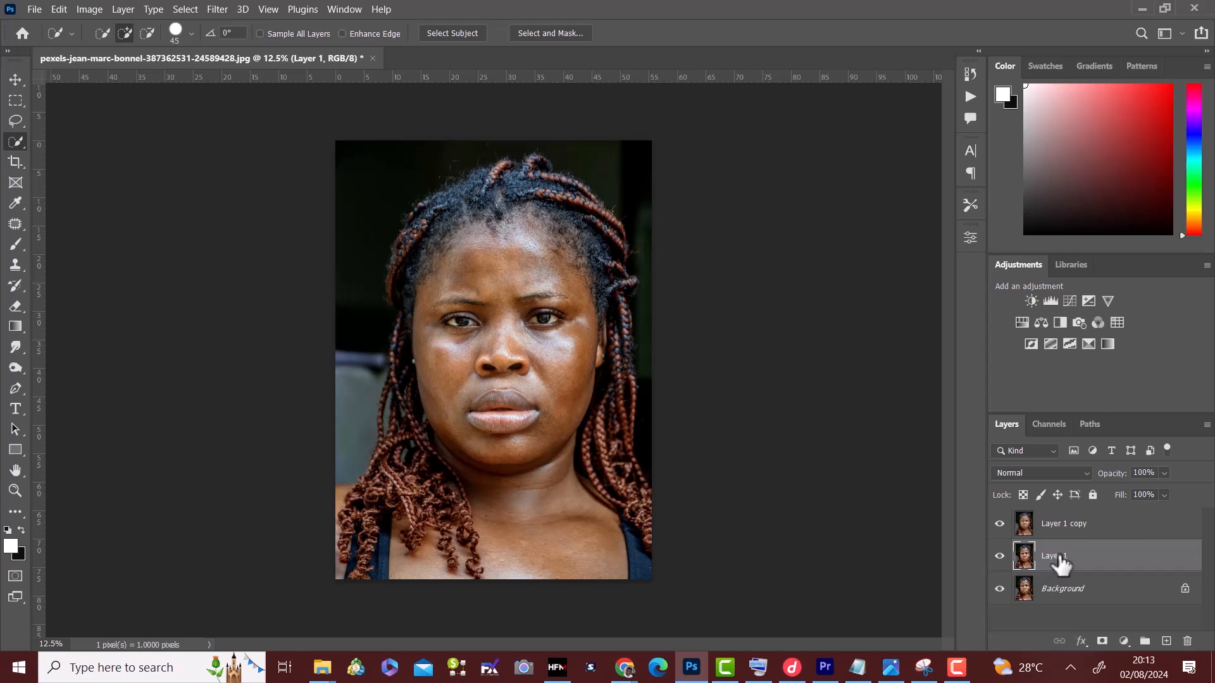
double_click(1053, 557)
type("low")
type("freq")
key("Return")
Step: Rename the uppermost duplicate layer as "high frequency"
double_click(1067, 529)
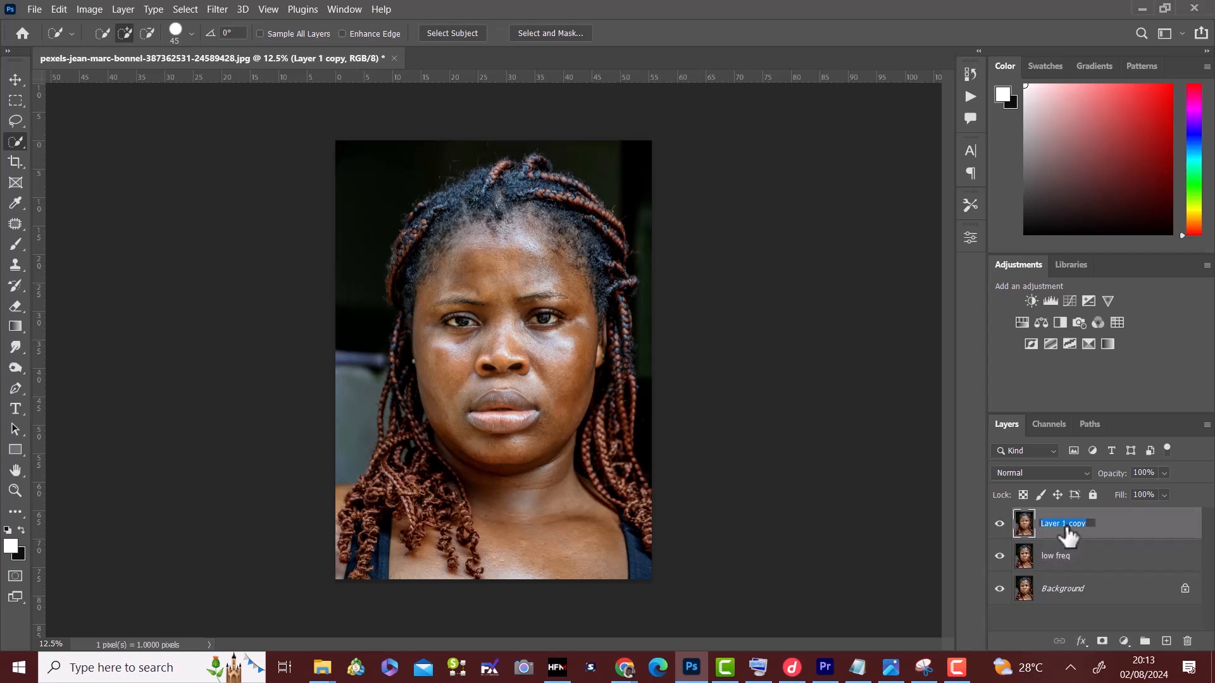
type("high frequency")
key("Return")
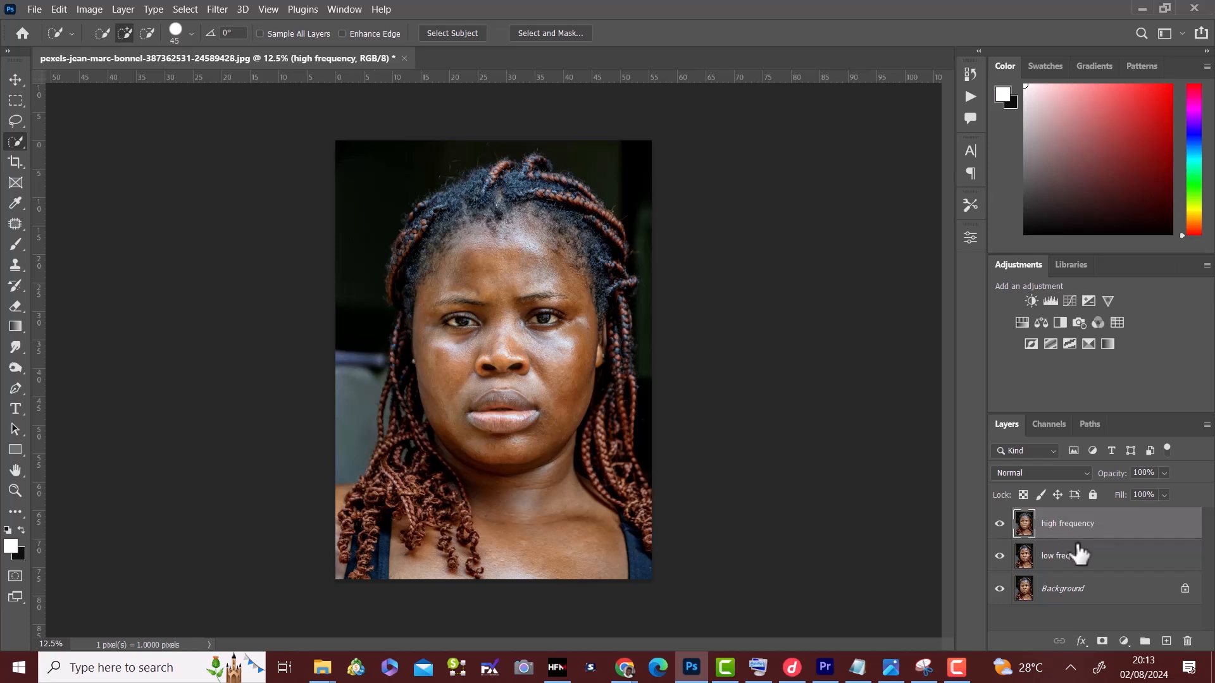
Step: Group the high frequency and low freq layers and name the group "freq separation"
left_click(1083, 558, "ctrl")
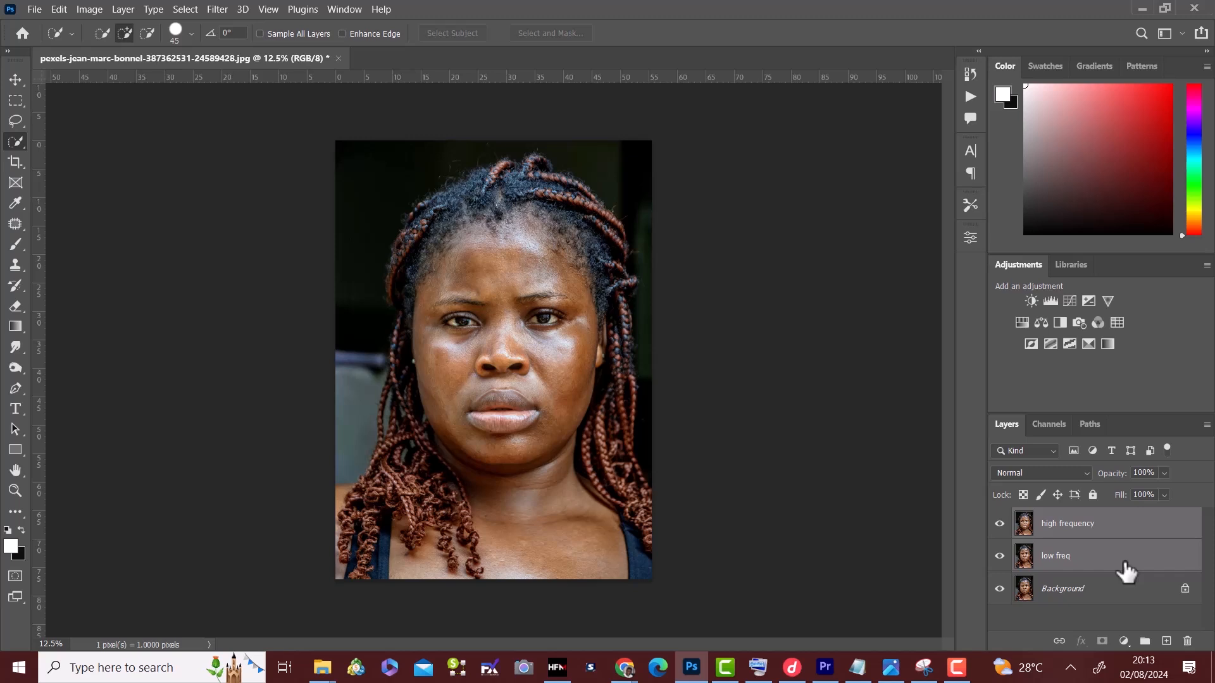
key("ctrl+g")
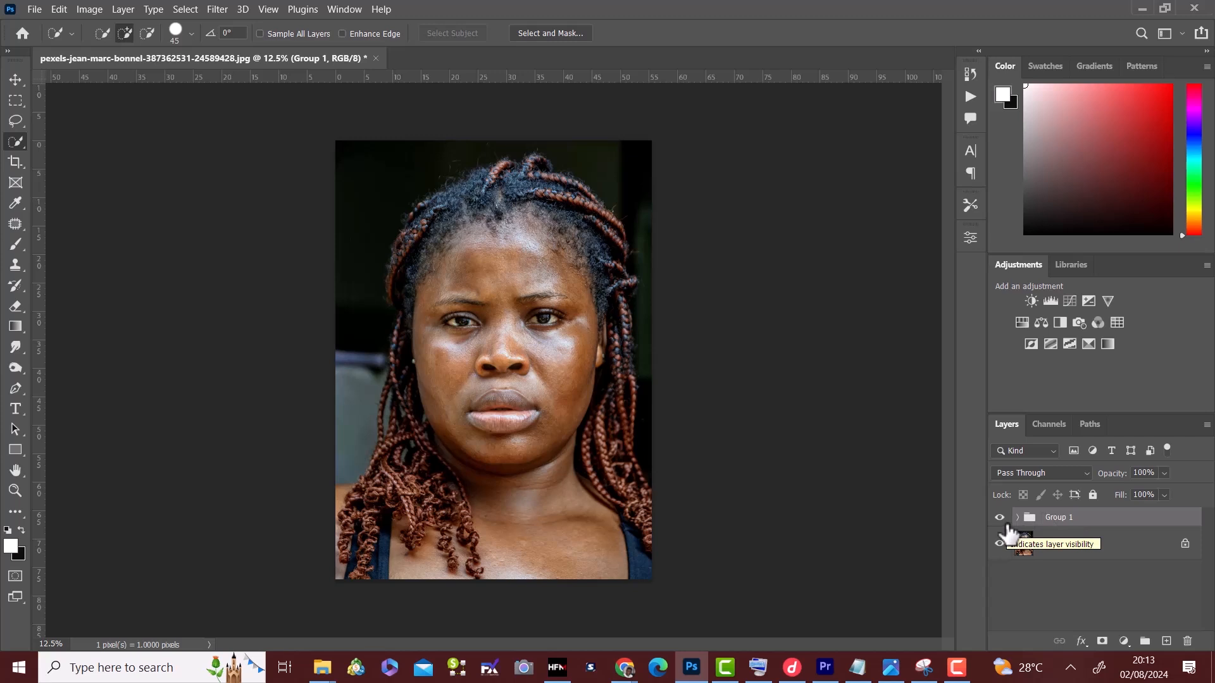
double_click(1059, 518)
type("fre")
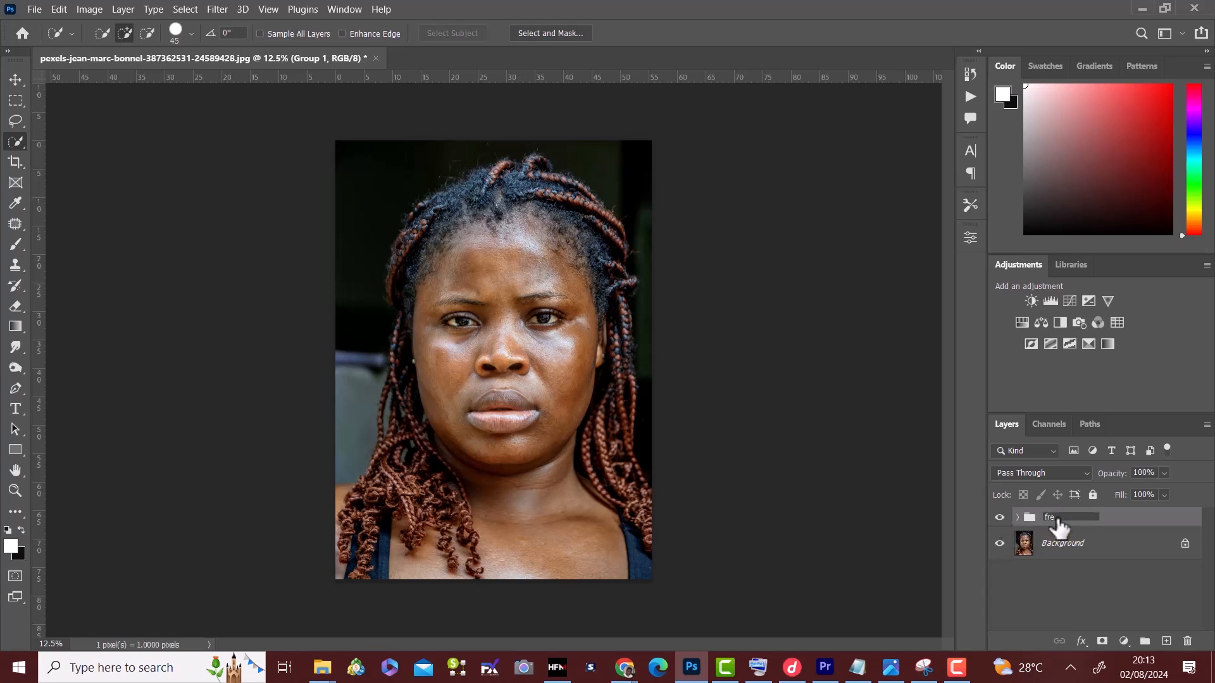
type("q separation")
key("Return")
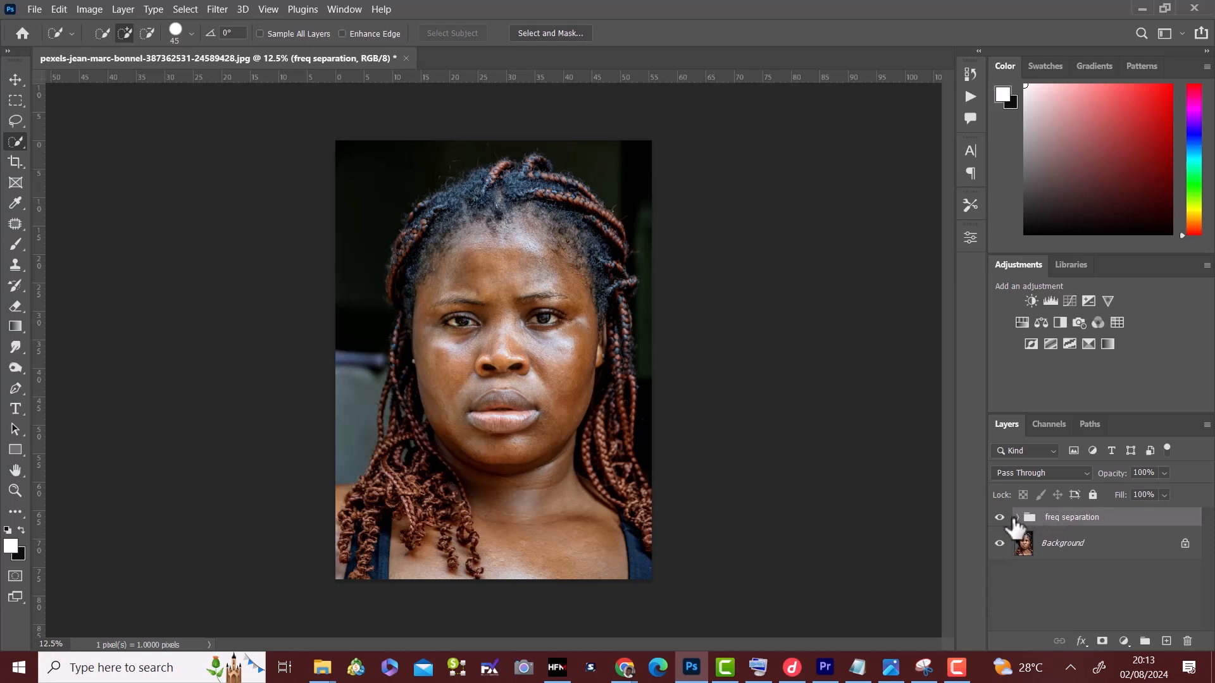
Step: Hide the high frequency layer in the freq separation group and apply an 8.0 pixel Gaussian Blur to the low freq layer
left_click(1016, 518)
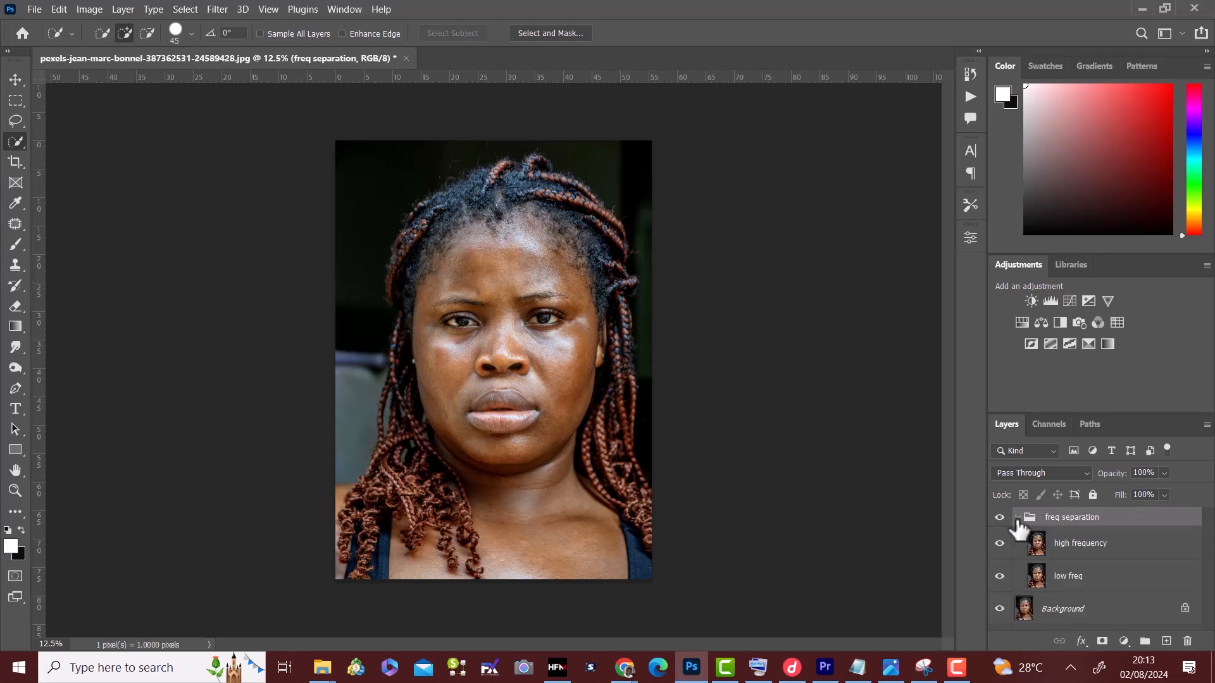
left_click(999, 544)
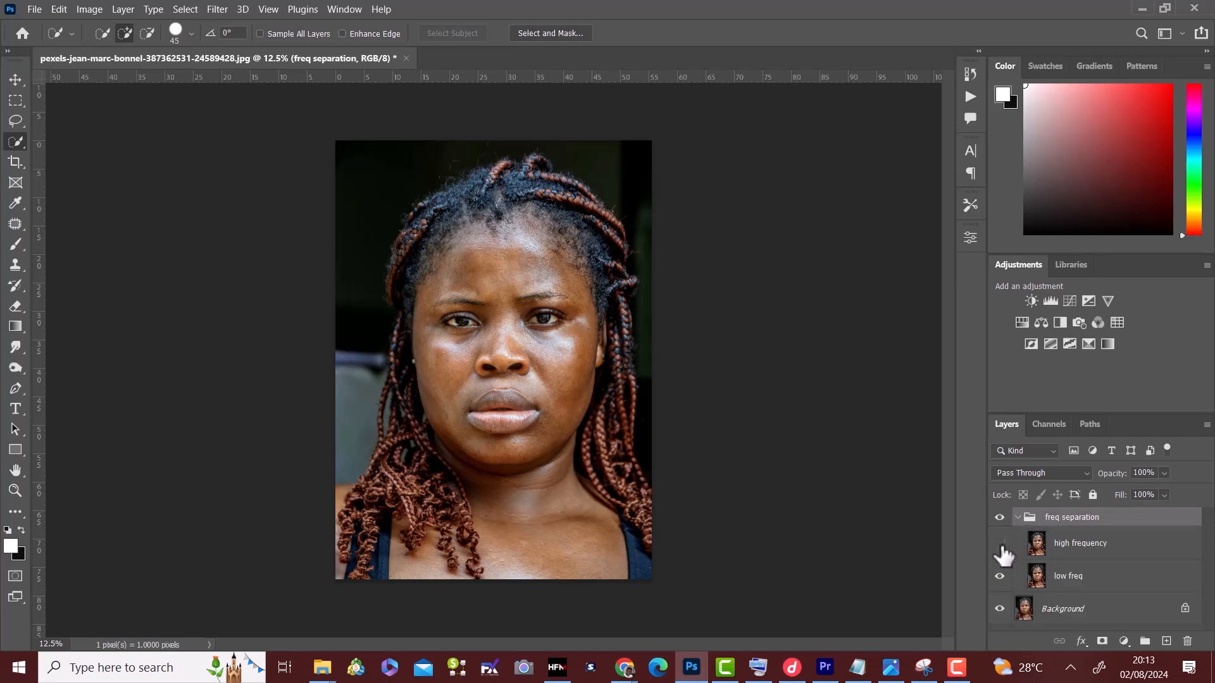
left_click(1118, 582)
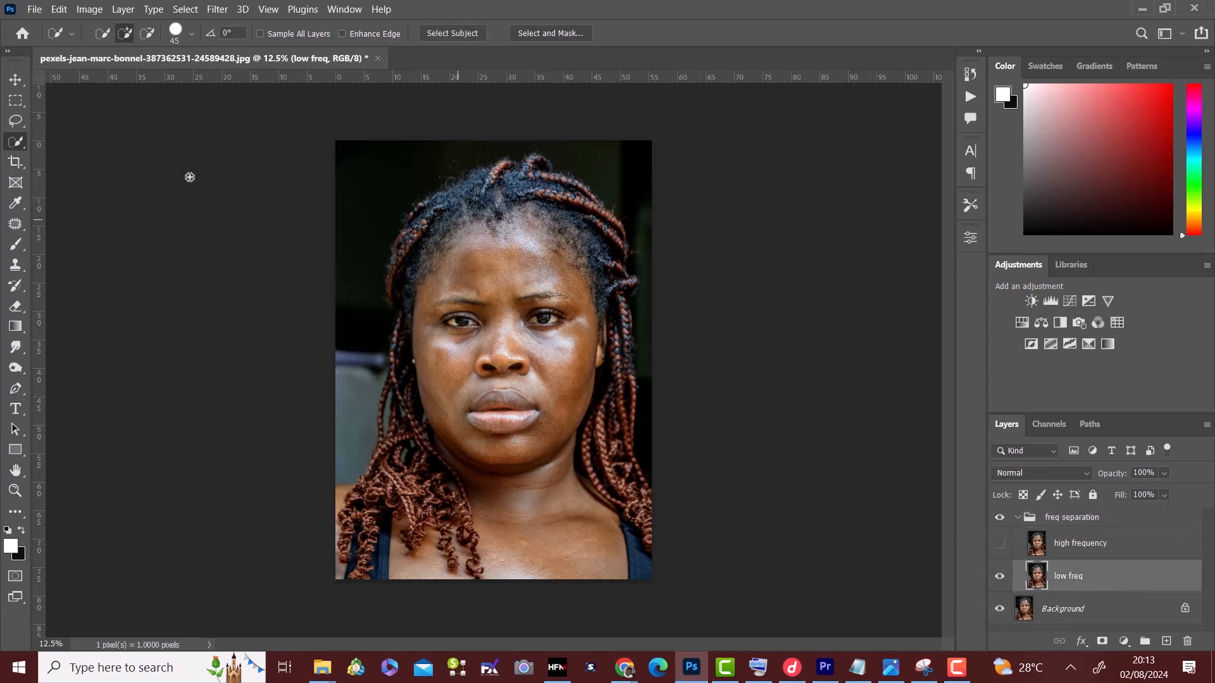
left_click(217, 10)
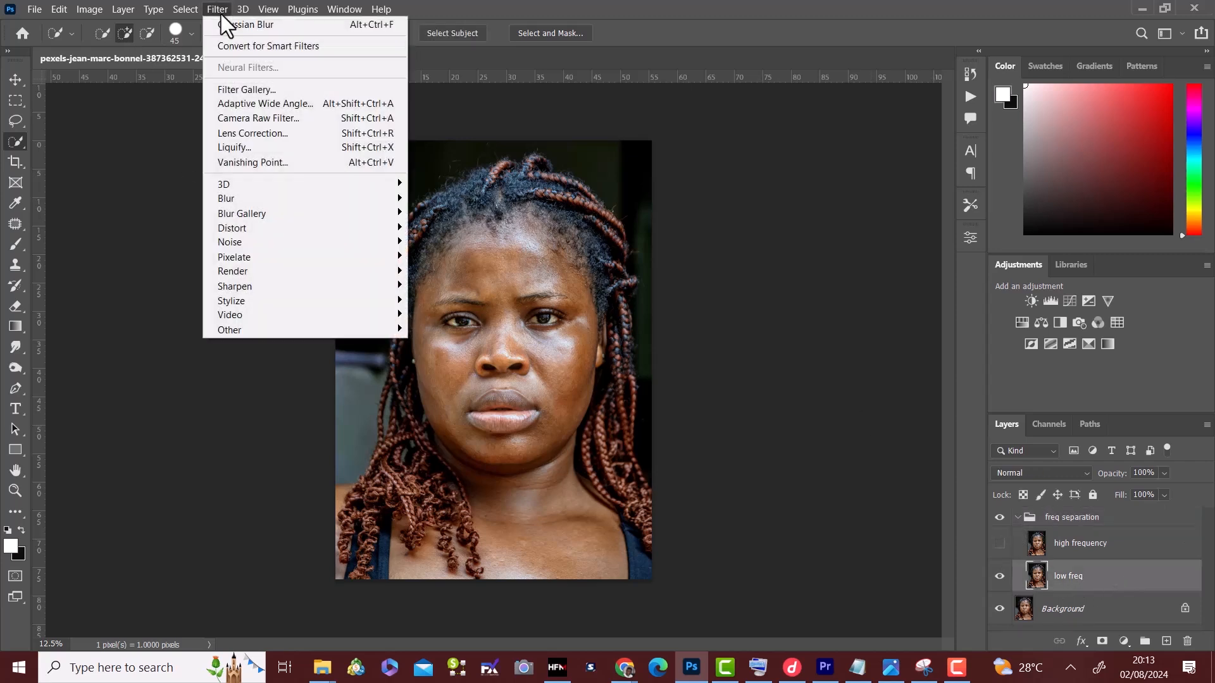
mouse_move(293, 200)
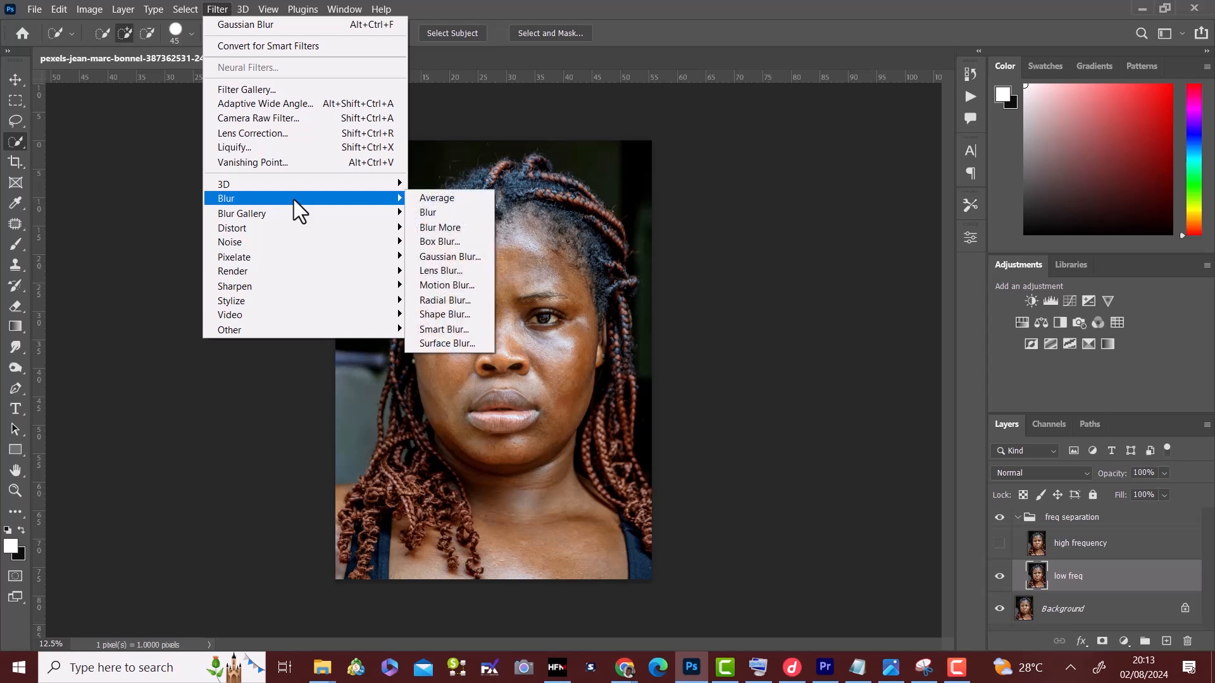
left_click(442, 256)
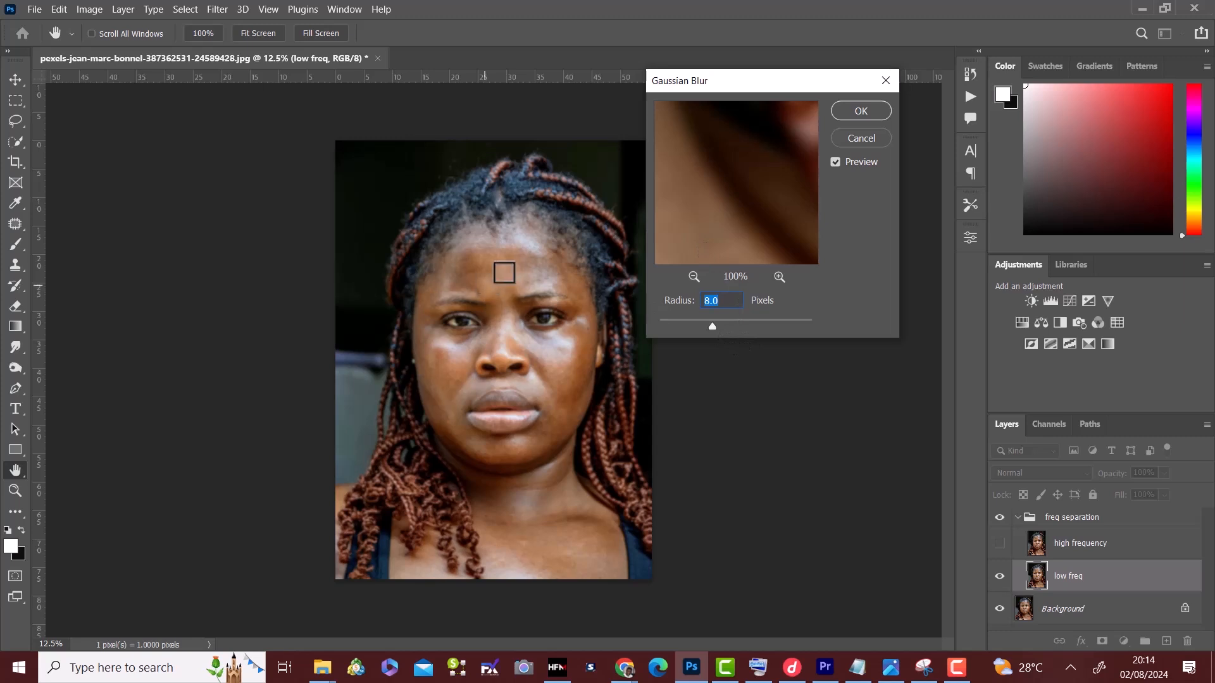
left_click(508, 272)
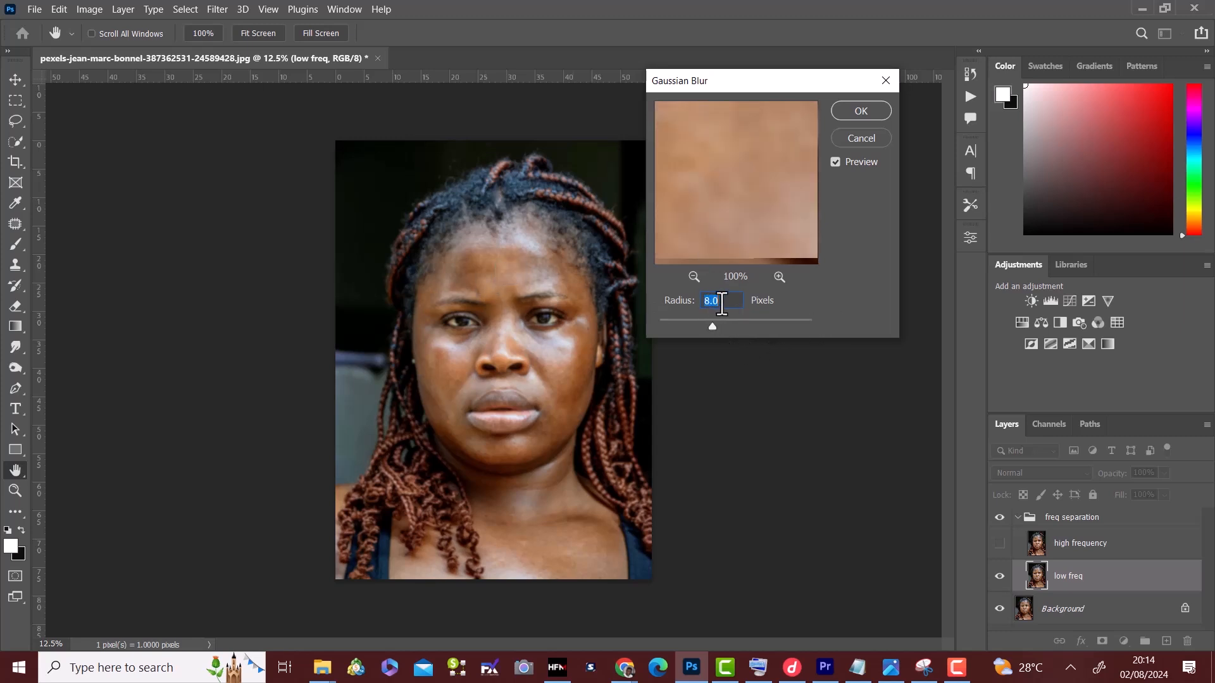
left_click(864, 108)
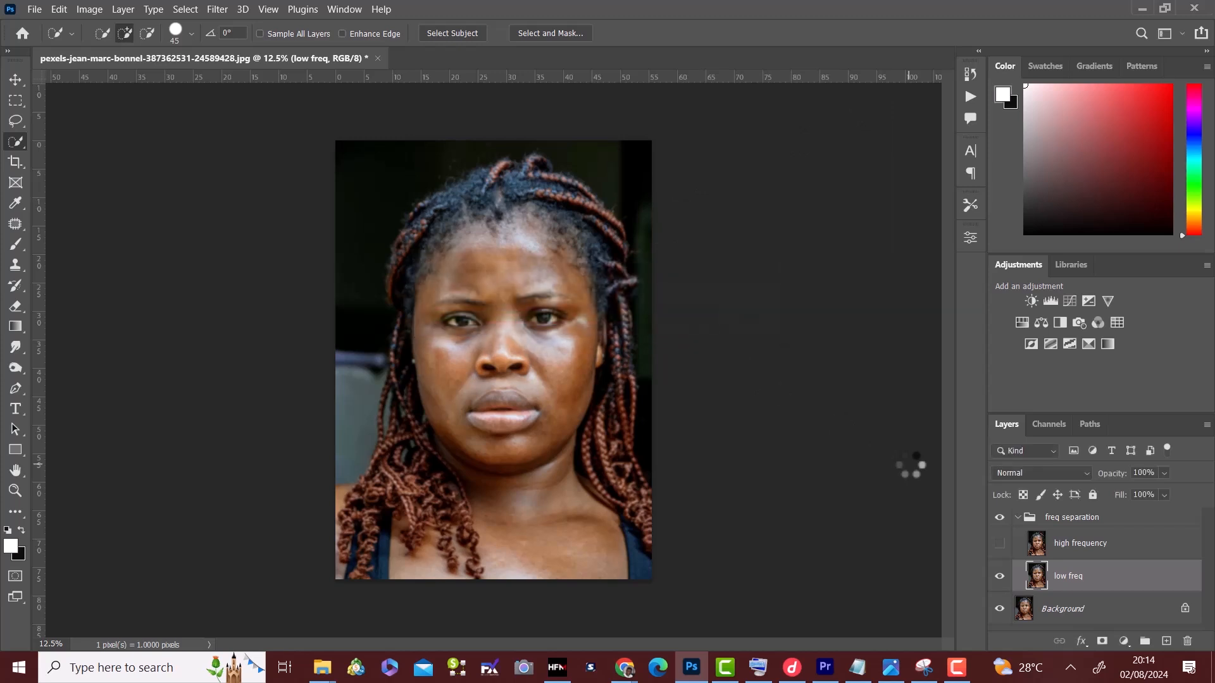
Step: Show the high frequency layer and use Apply Image on it with layer low freq, Subtract blending, scale 2 and offset 128
left_click(999, 544)
left_click(1137, 555)
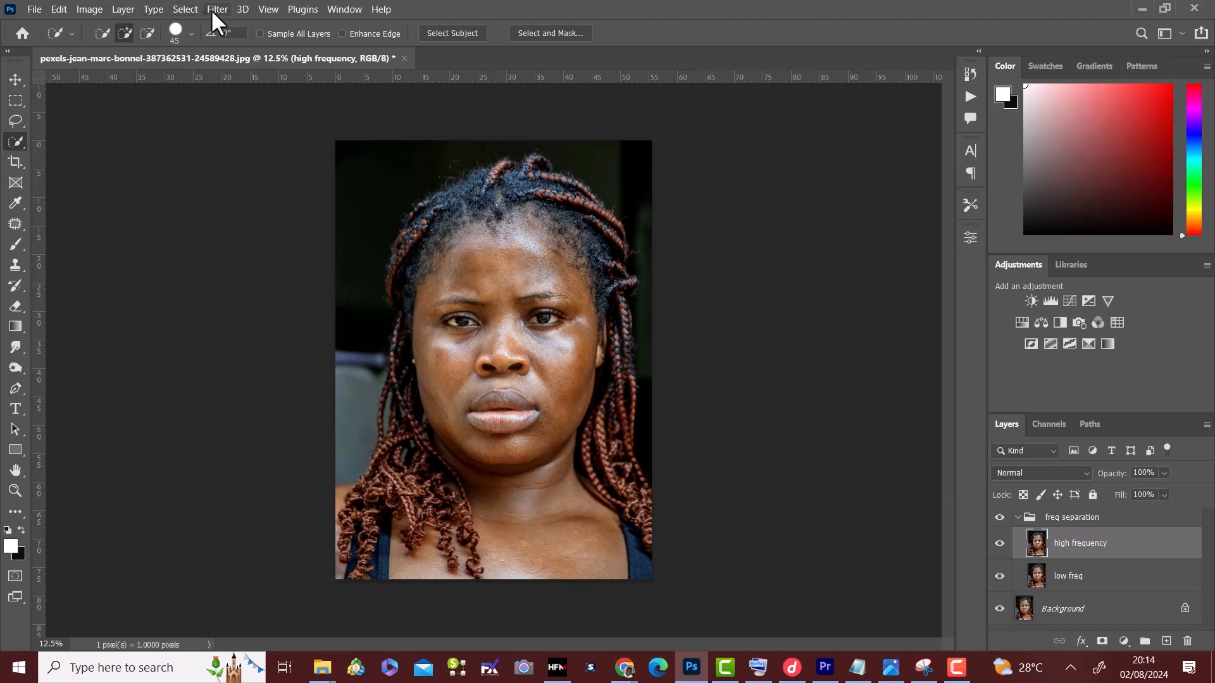
left_click(83, 9)
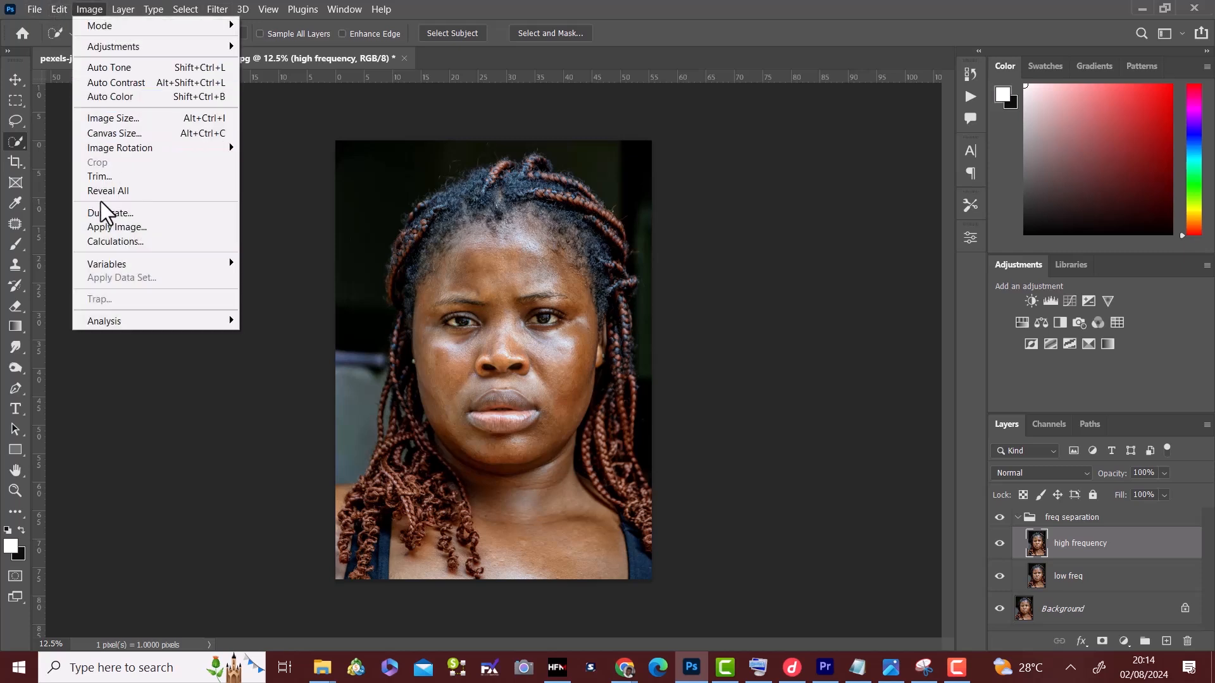
left_click(120, 228)
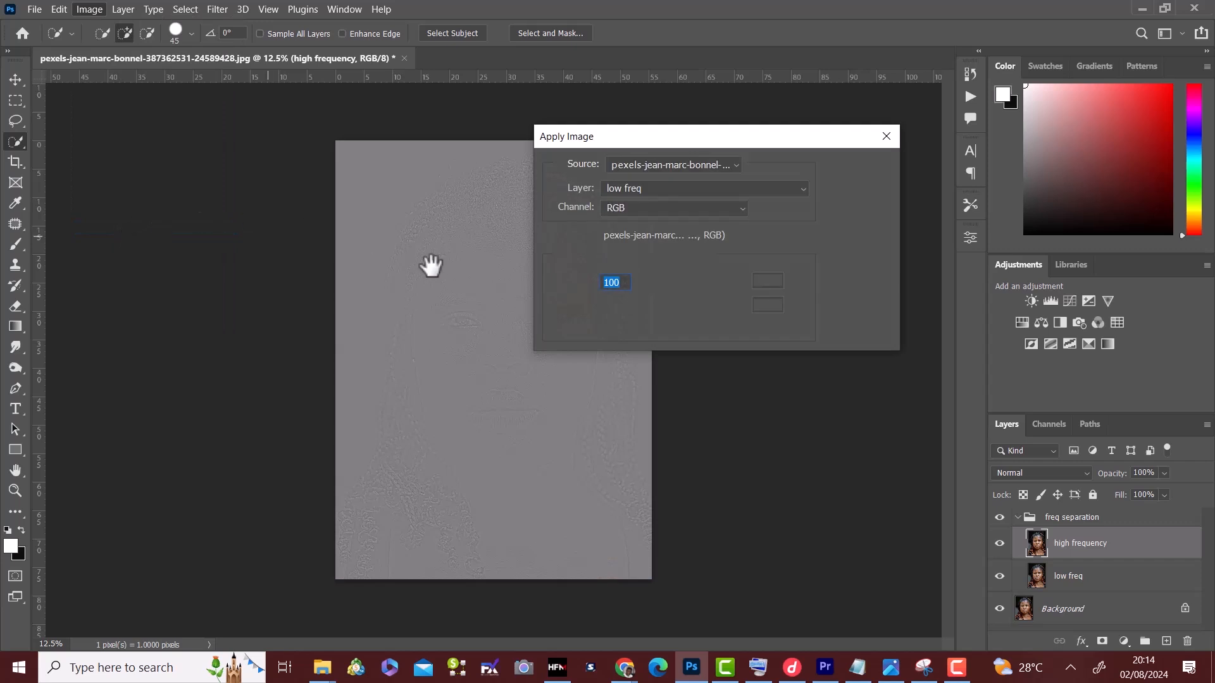
left_click(714, 189)
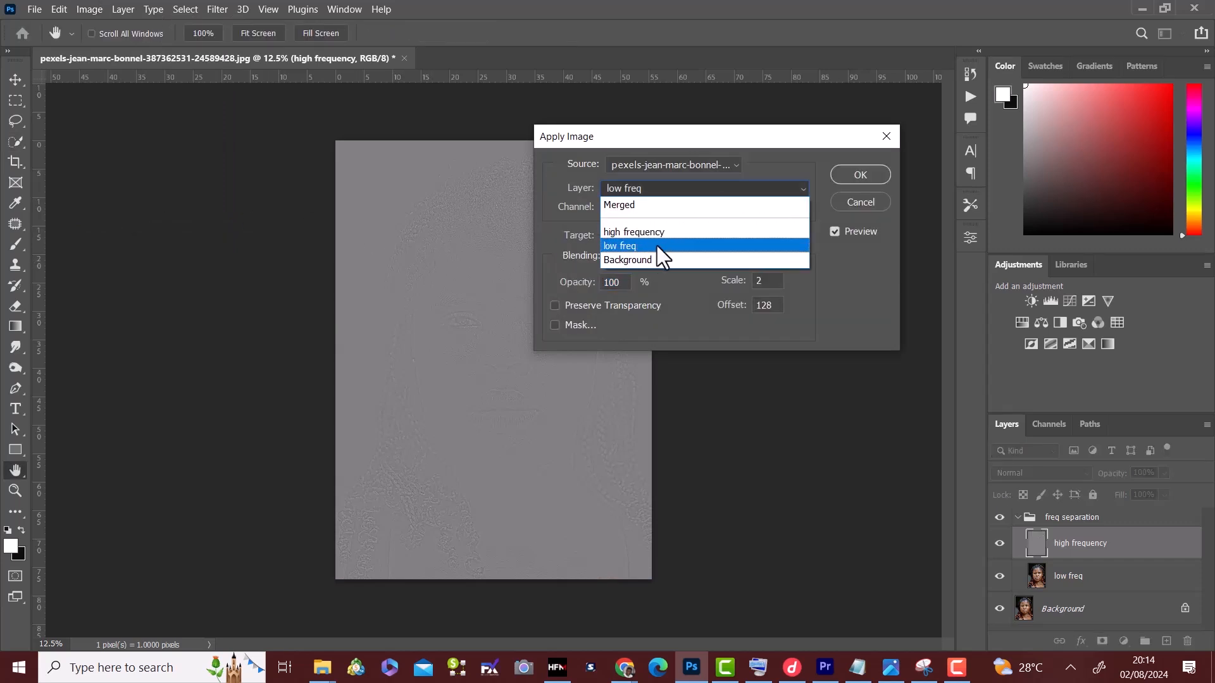
left_click(657, 246)
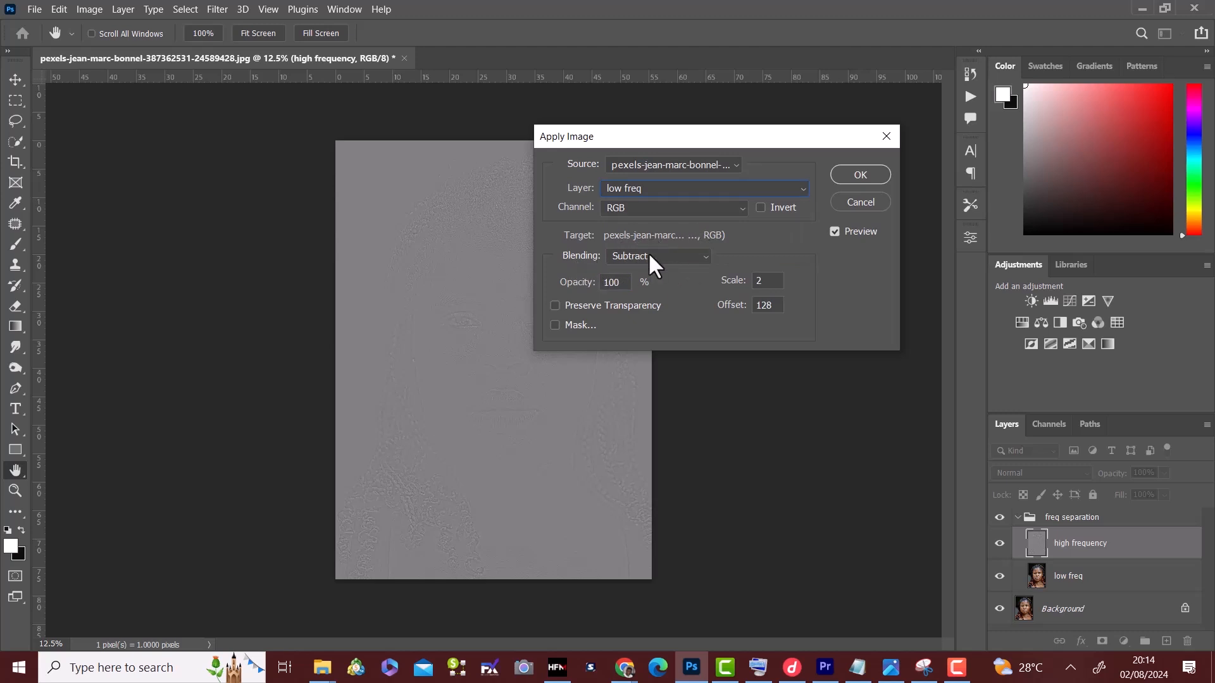
left_click(847, 182)
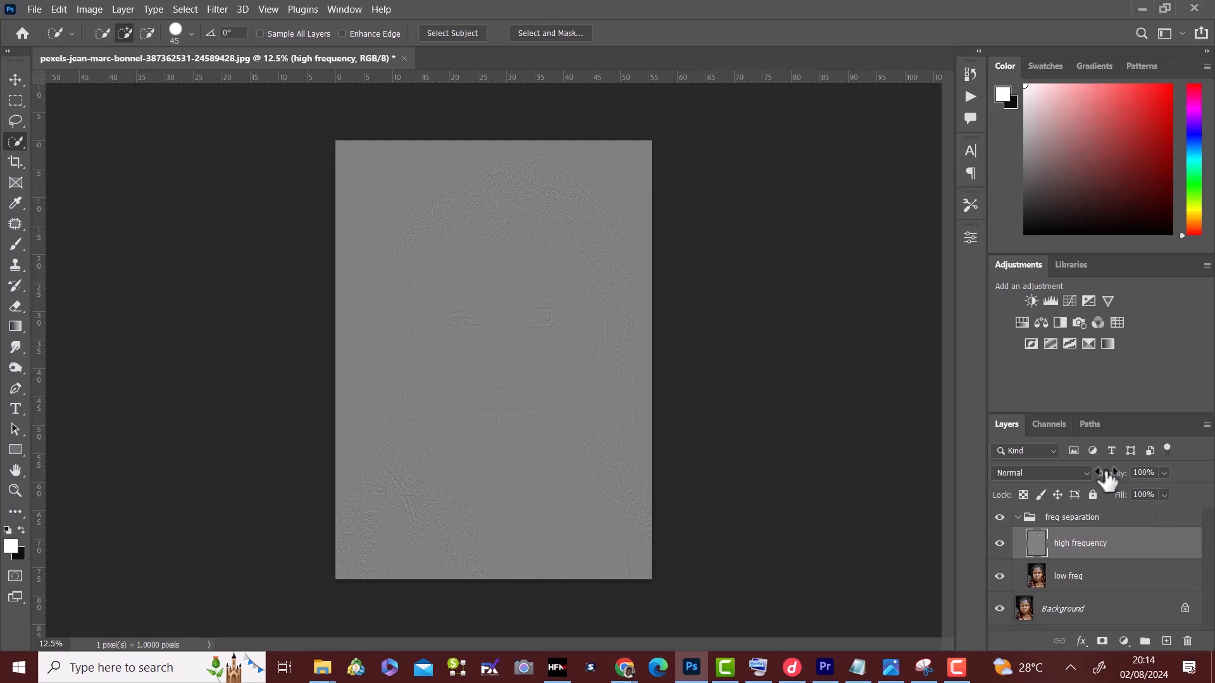
Step: Set the high frequency layer's blend mode to Linear Light
left_click(1087, 472)
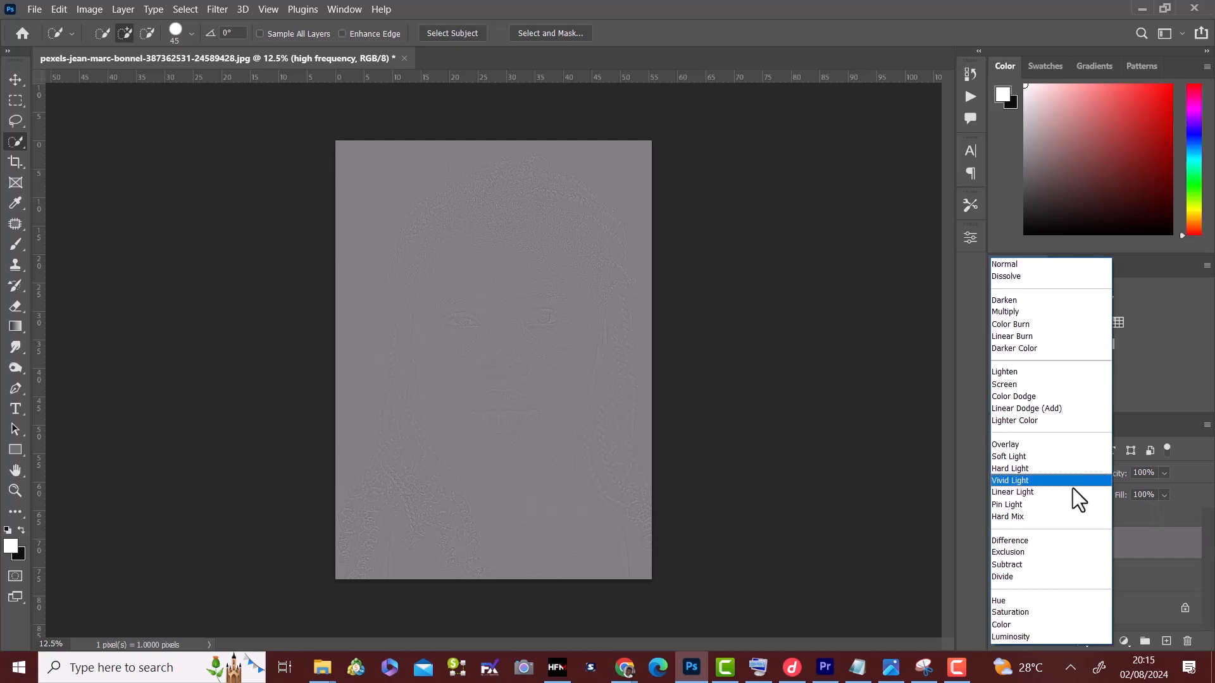
left_click(1029, 493)
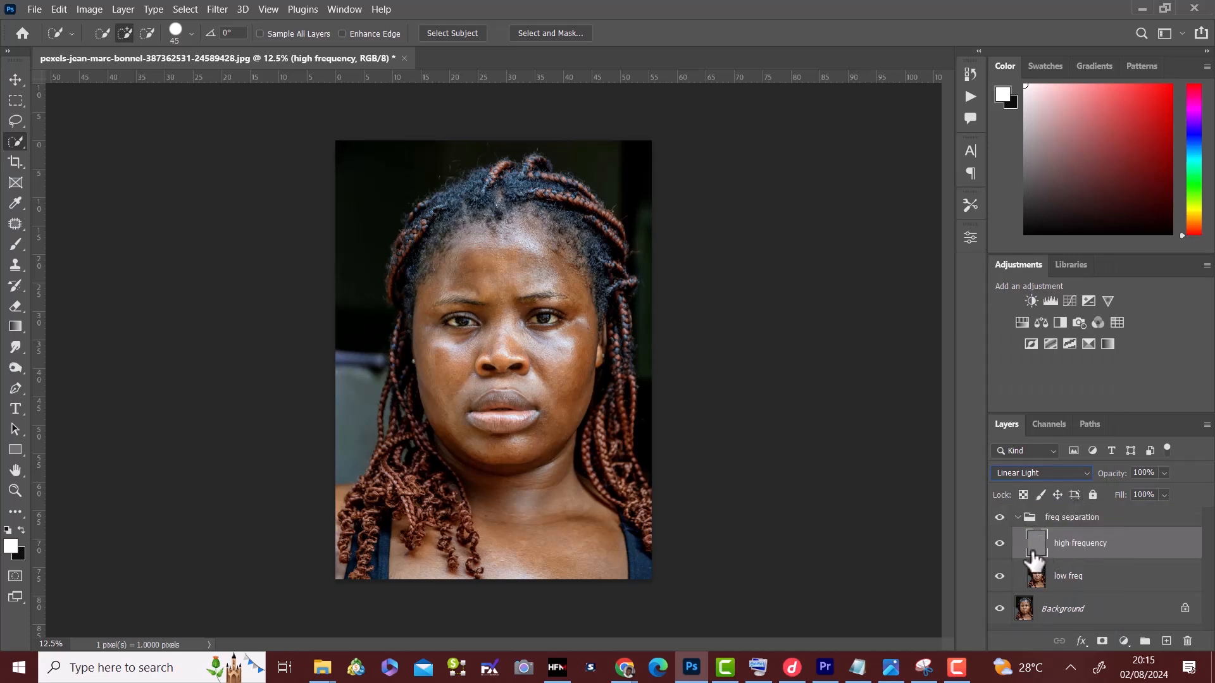
Step: Hide the high frequency layer, select low freq and set up the Mixer Brush Tool with a cleaned brush
left_click(999, 543)
left_click(1090, 587)
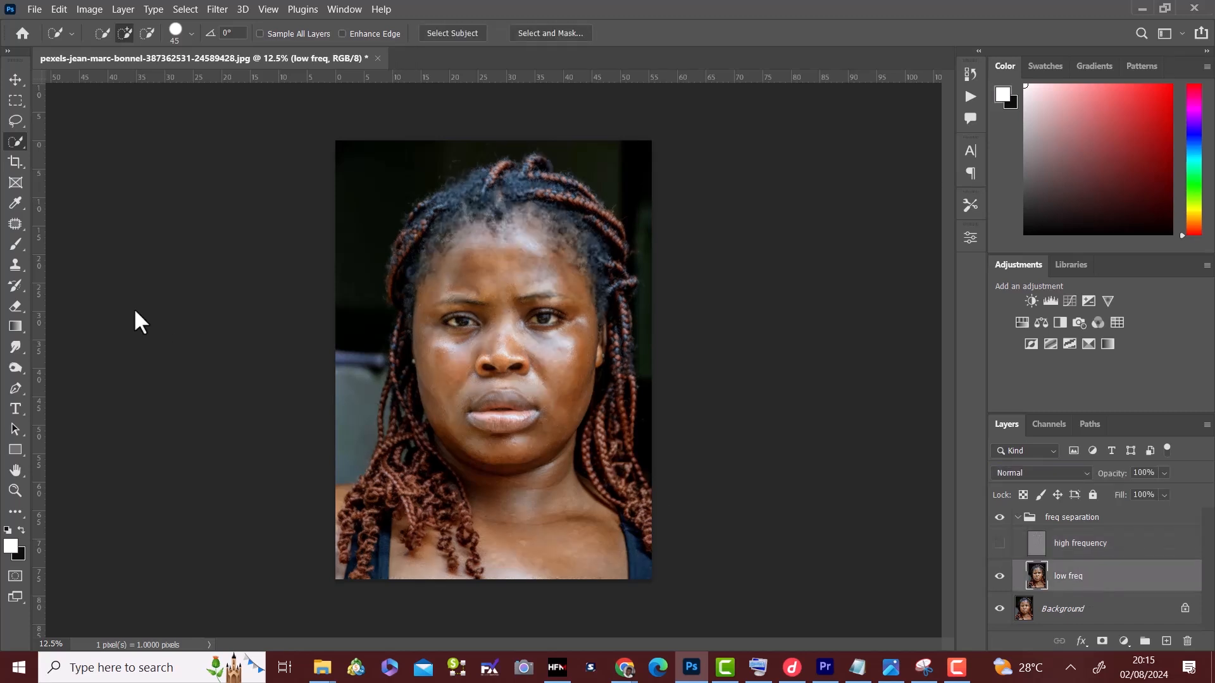
left_click(20, 249)
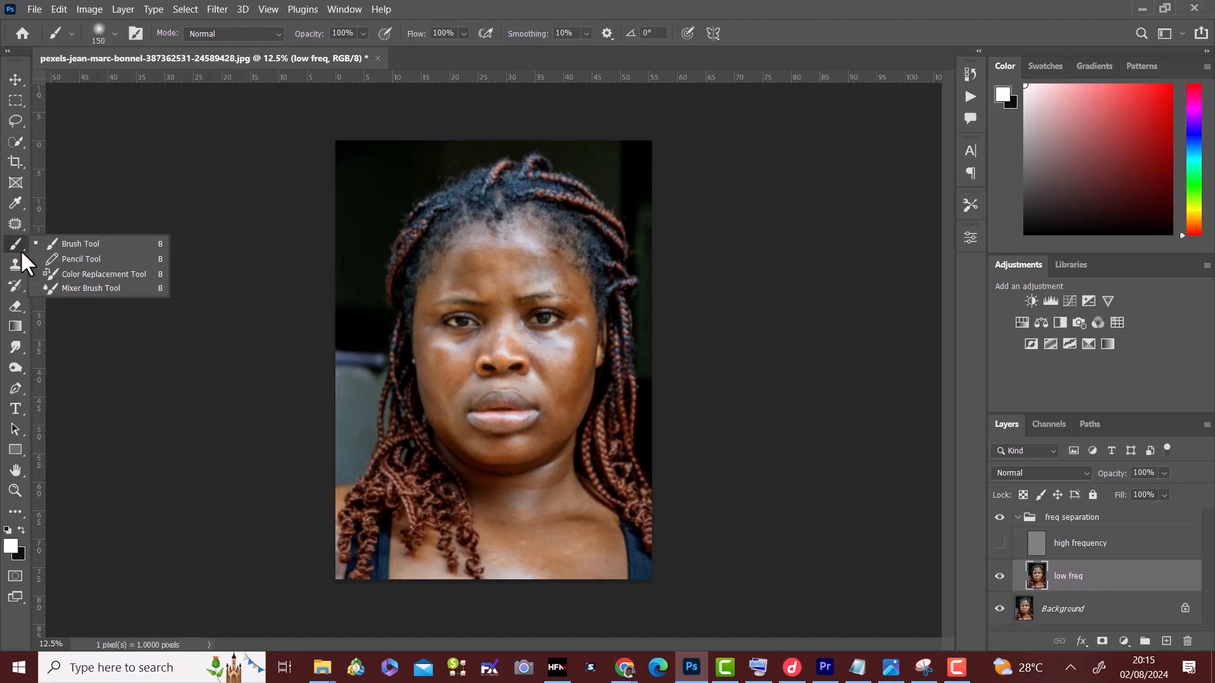
left_click(73, 287)
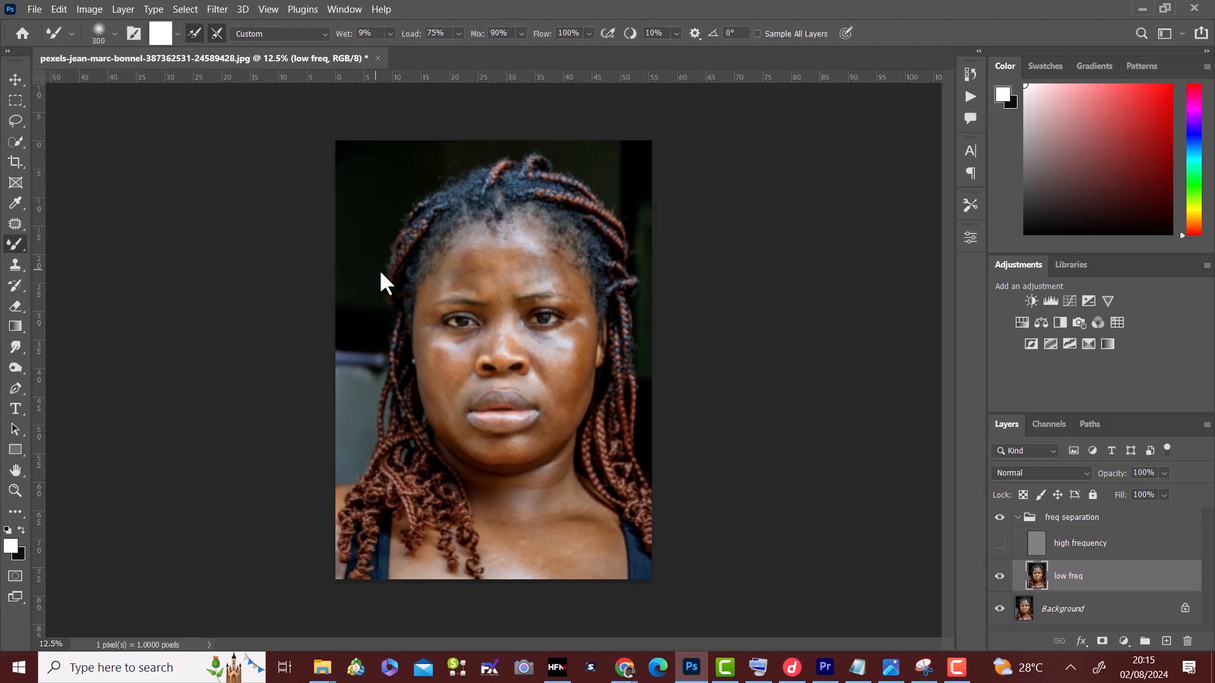
left_click(176, 31)
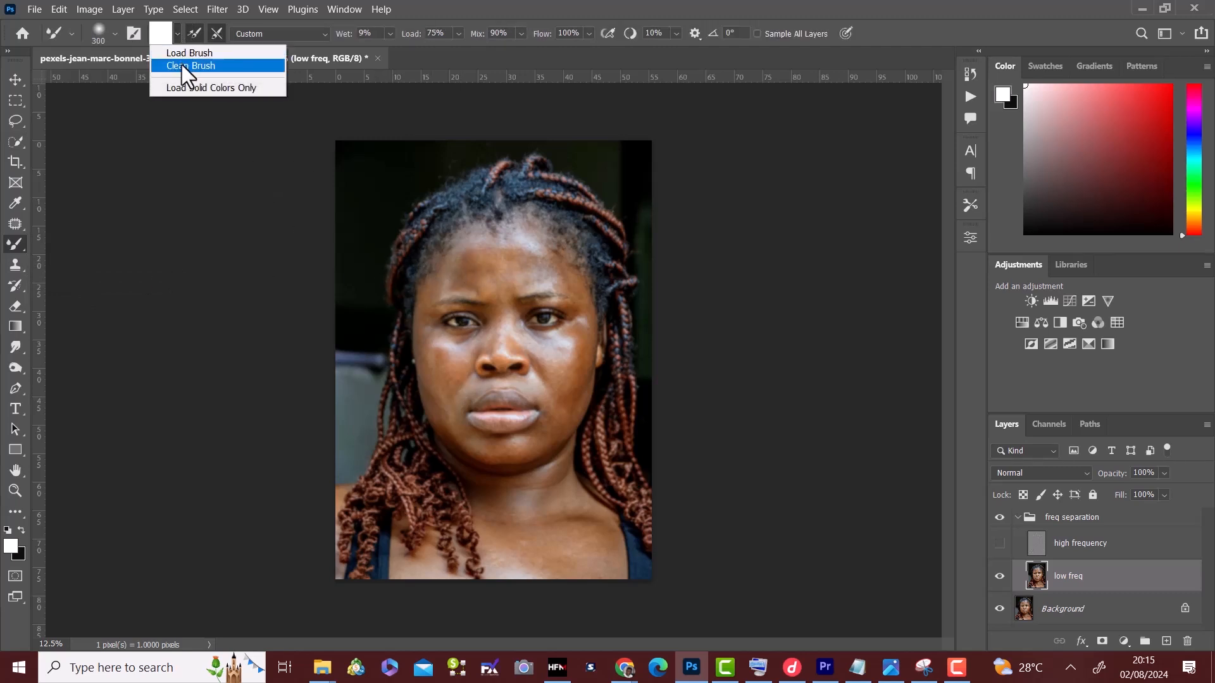
left_click(181, 66)
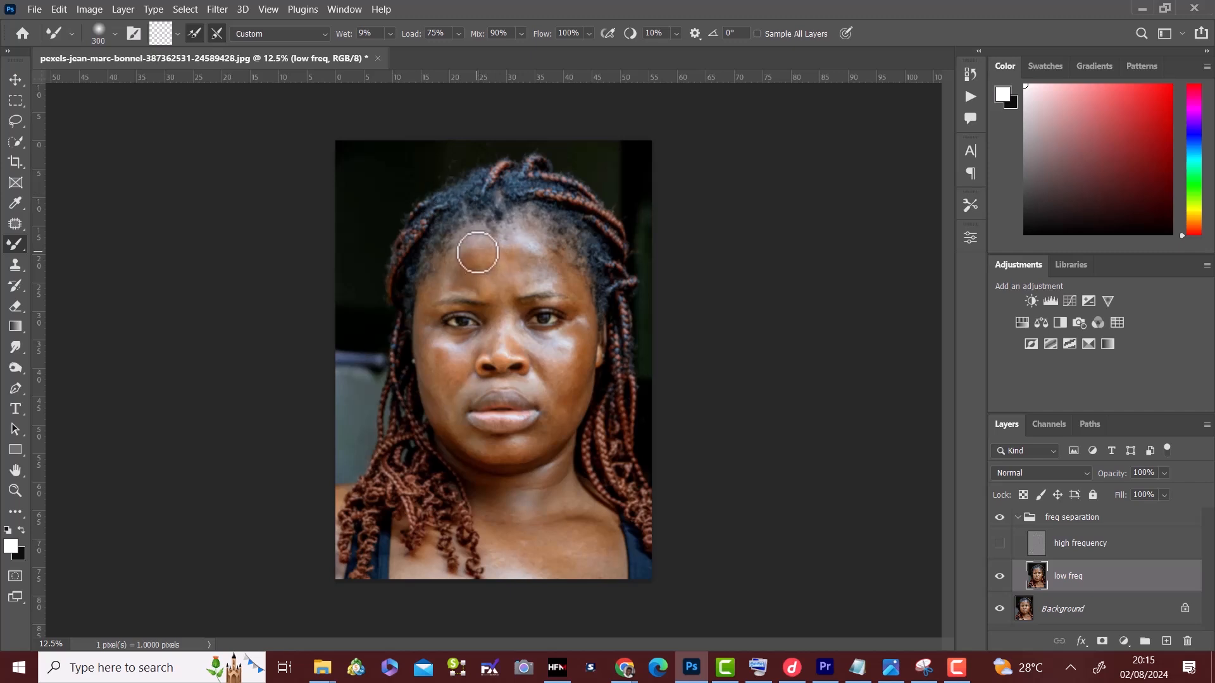
Step: Blend the skin tones on the low freq layer with Mixer Brush strokes over the forehead, cheeks, chin, neck and chest
mouse_move(477, 252)
left_mouse_down()
mouse_move(468, 286)
mouse_move(464, 269)
mouse_move(451, 272)
mouse_move(473, 259)
mouse_move(478, 277)
mouse_move(483, 249)
mouse_move(488, 277)
mouse_move(487, 245)
mouse_move(492, 271)
mouse_move(491, 254)
mouse_move(506, 258)
mouse_move(509, 290)
mouse_move(515, 262)
mouse_move(524, 279)
mouse_move(528, 257)
mouse_move(531, 281)
mouse_move(534, 248)
mouse_move(538, 276)
mouse_move(539, 247)
mouse_move(554, 282)
mouse_move(549, 264)
mouse_move(515, 258)
mouse_move(515, 282)
mouse_move(499, 255)
mouse_move(493, 273)
mouse_move(485, 257)
mouse_move(480, 280)
mouse_move(448, 293)
mouse_move(439, 280)
mouse_move(427, 297)
mouse_move(430, 285)
mouse_move(419, 340)
mouse_move(421, 315)
mouse_move(425, 351)
mouse_move(427, 317)
mouse_move(427, 392)
mouse_move(441, 405)
mouse_move(427, 405)
mouse_move(450, 360)
left_mouse_up()
mouse_move(453, 357)
left_mouse_down()
mouse_move(485, 341)
mouse_move(460, 353)
mouse_move(476, 342)
mouse_move(441, 396)
mouse_move(441, 379)
mouse_move(447, 398)
mouse_move(447, 359)
mouse_move(443, 396)
mouse_move(428, 375)
mouse_move(442, 422)
mouse_move(521, 455)
mouse_move(492, 454)
mouse_move(515, 453)
mouse_move(483, 449)
mouse_move(545, 442)
left_mouse_up()
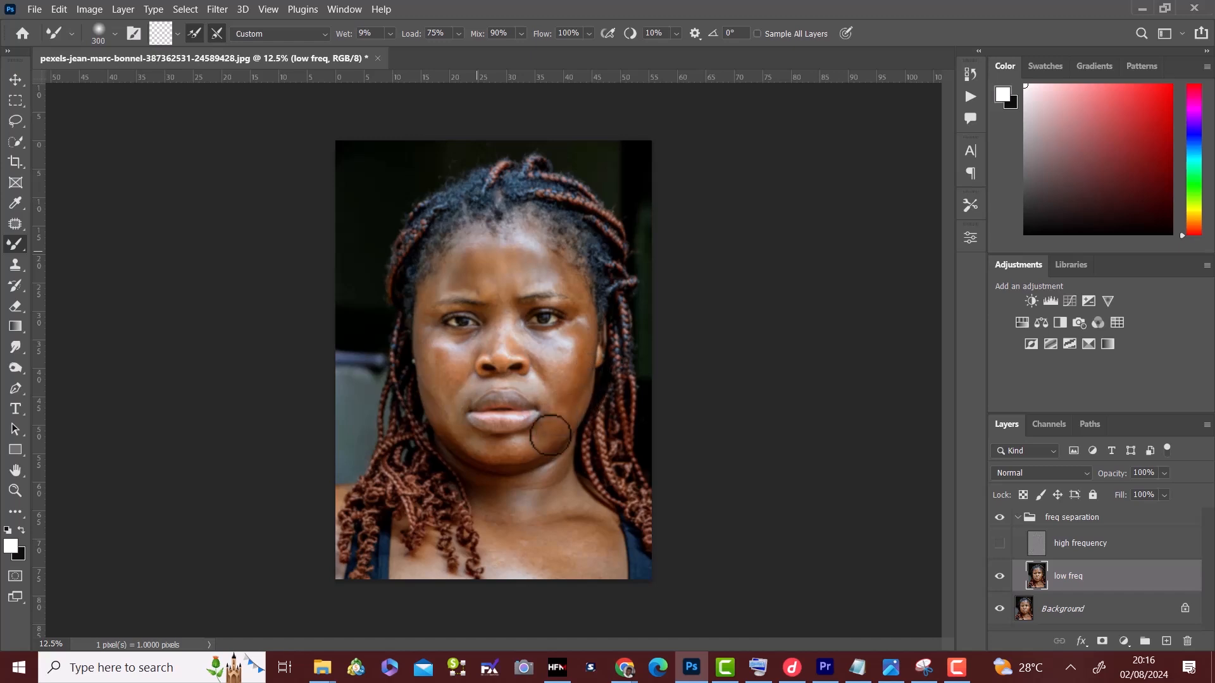
mouse_move(559, 419)
left_mouse_down()
mouse_move(555, 392)
mouse_move(532, 382)
mouse_move(543, 383)
mouse_move(537, 364)
mouse_move(551, 373)
mouse_move(536, 352)
mouse_move(565, 367)
mouse_move(533, 346)
mouse_move(552, 352)
mouse_move(539, 345)
mouse_move(573, 337)
mouse_move(558, 365)
mouse_move(586, 341)
mouse_move(577, 384)
mouse_move(586, 363)
mouse_move(548, 444)
mouse_move(503, 452)
mouse_move(436, 403)
mouse_move(444, 419)
mouse_move(435, 354)
mouse_move(438, 365)
mouse_move(489, 334)
mouse_move(455, 355)
mouse_move(458, 369)
mouse_move(453, 355)
mouse_move(441, 385)
mouse_move(449, 353)
mouse_move(434, 367)
mouse_move(431, 355)
mouse_move(443, 422)
left_mouse_up()
mouse_move(503, 457)
left_mouse_down()
mouse_move(573, 404)
mouse_move(561, 426)
mouse_move(574, 394)
mouse_move(567, 419)
mouse_move(574, 389)
mouse_move(574, 416)
mouse_move(583, 387)
mouse_move(576, 413)
mouse_move(585, 376)
mouse_move(580, 394)
mouse_move(577, 364)
mouse_move(571, 383)
mouse_move(536, 347)
mouse_move(576, 336)
mouse_move(566, 379)
mouse_move(576, 385)
mouse_move(547, 456)
mouse_move(521, 475)
mouse_move(477, 467)
mouse_move(546, 461)
mouse_move(527, 485)
mouse_move(565, 470)
mouse_move(484, 492)
mouse_move(545, 482)
mouse_move(539, 512)
mouse_move(577, 495)
mouse_move(486, 499)
mouse_move(559, 529)
mouse_move(507, 542)
mouse_move(590, 525)
mouse_move(611, 559)
mouse_move(578, 542)
mouse_move(597, 540)
mouse_move(505, 559)
mouse_move(615, 570)
mouse_move(515, 564)
mouse_move(492, 548)
mouse_move(495, 558)
mouse_move(414, 563)
mouse_move(446, 556)
mouse_move(437, 551)
mouse_move(400, 568)
mouse_move(411, 552)
mouse_move(443, 562)
mouse_move(507, 550)
left_mouse_up()
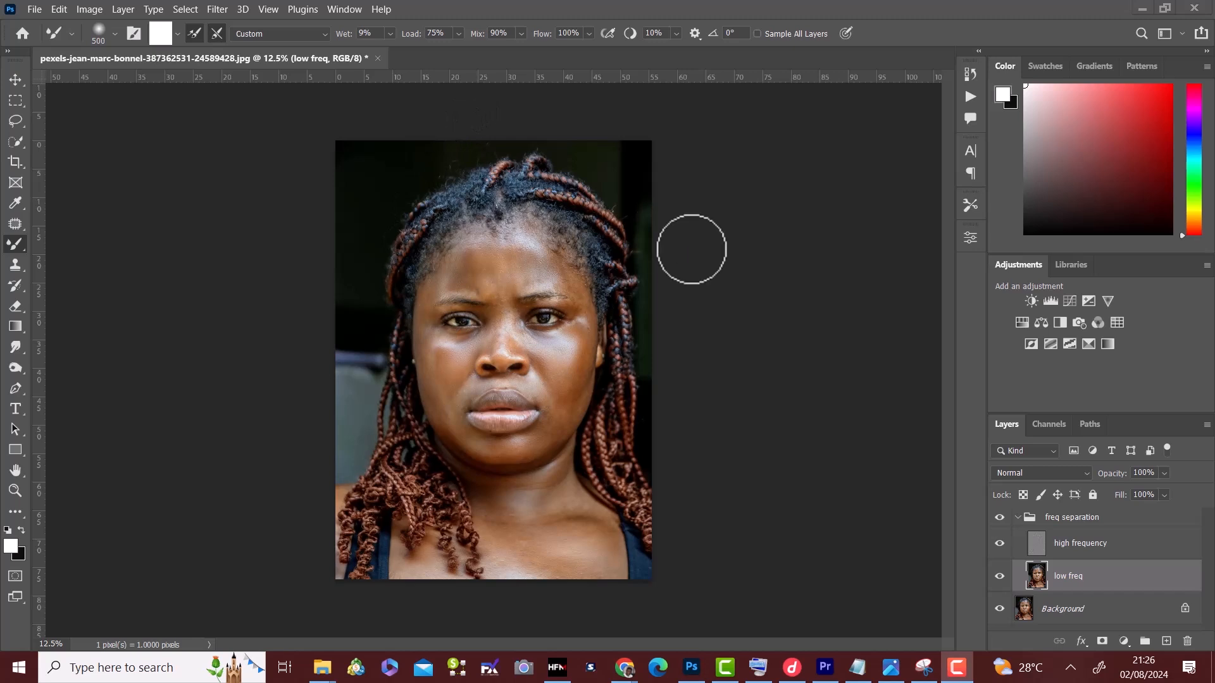
Step: Collapse the freq separation group and toggle its visibility to compare the portrait before and after smoothing
left_click(1018, 517)
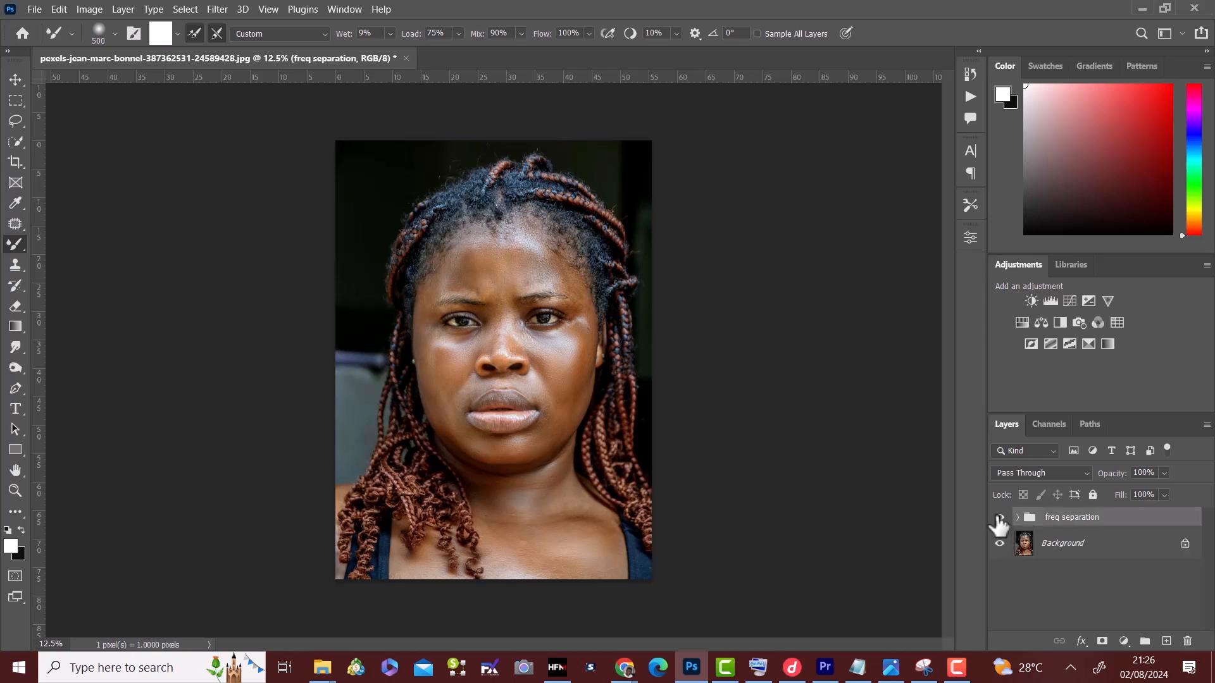
left_click(999, 519)
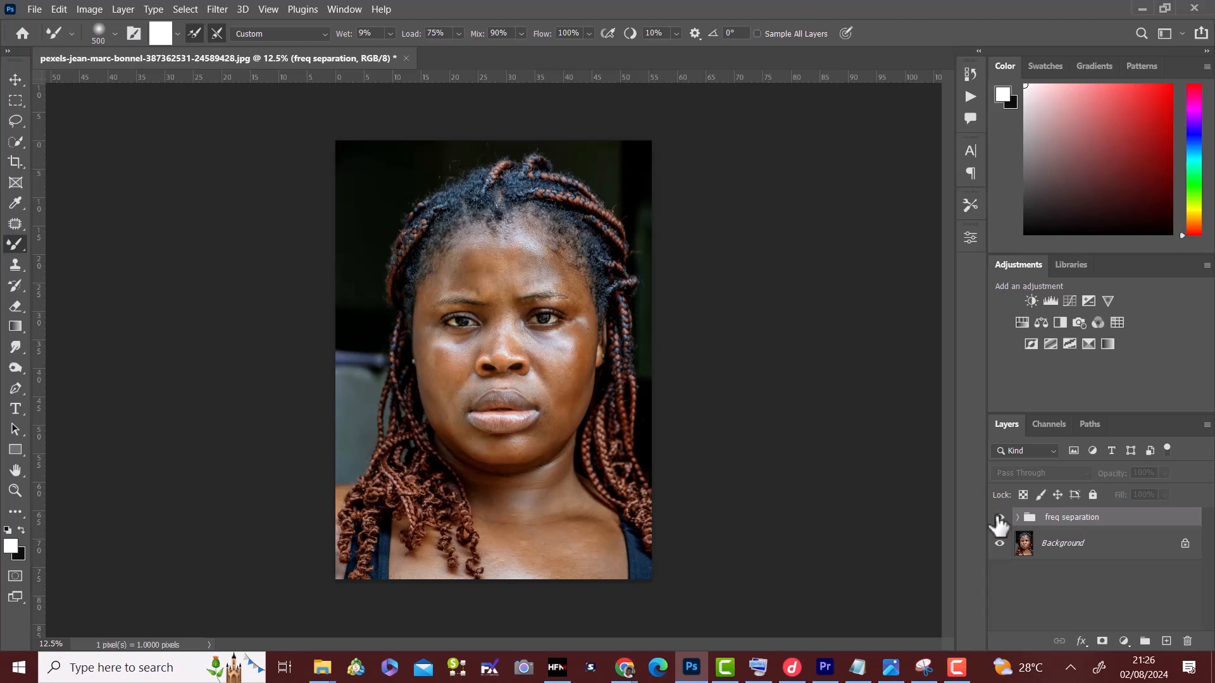
left_click(1000, 519)
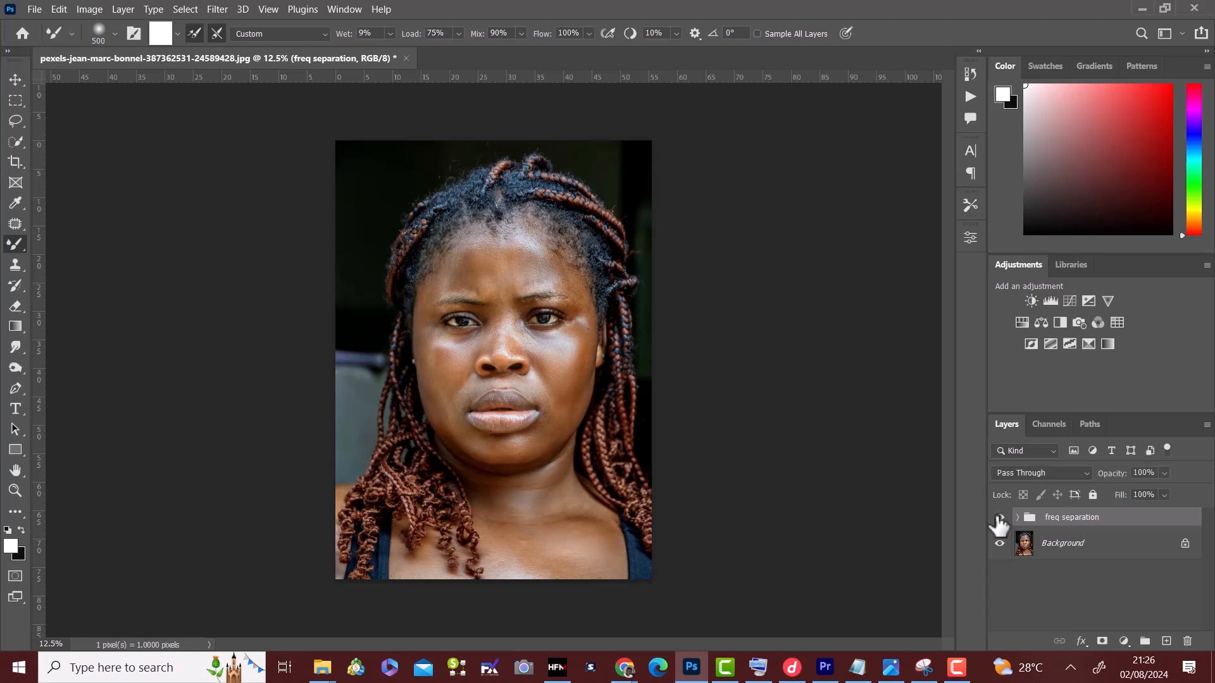
left_click(999, 519)
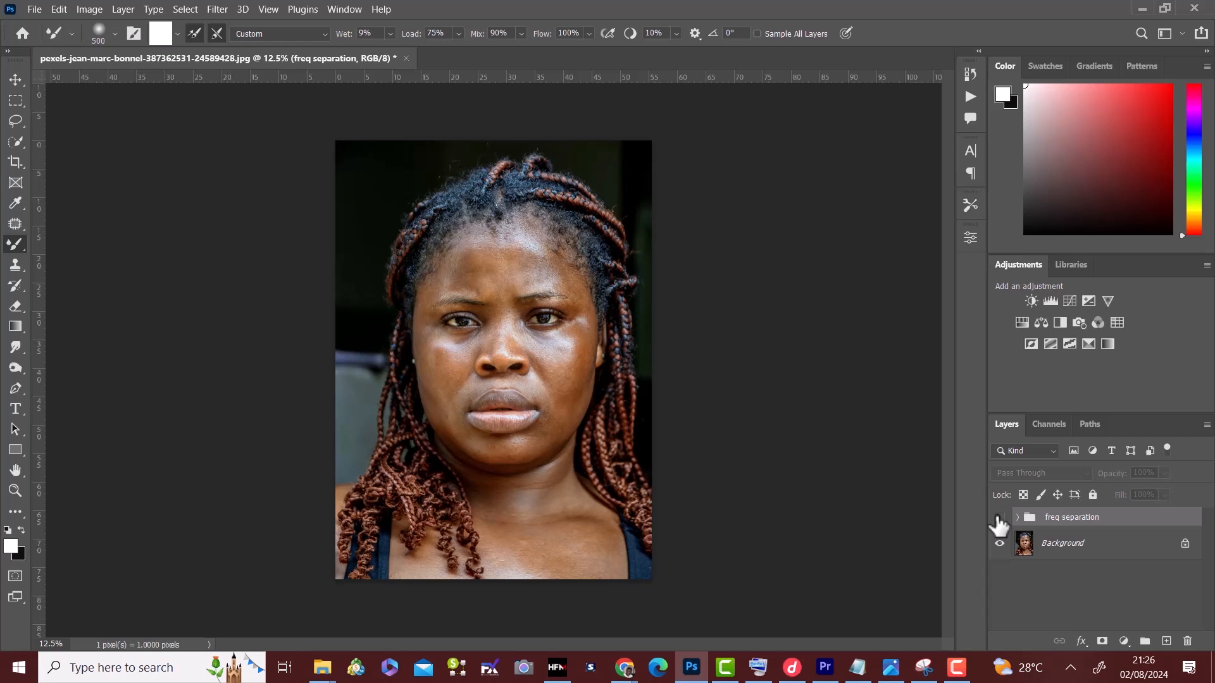
left_click(1000, 519)
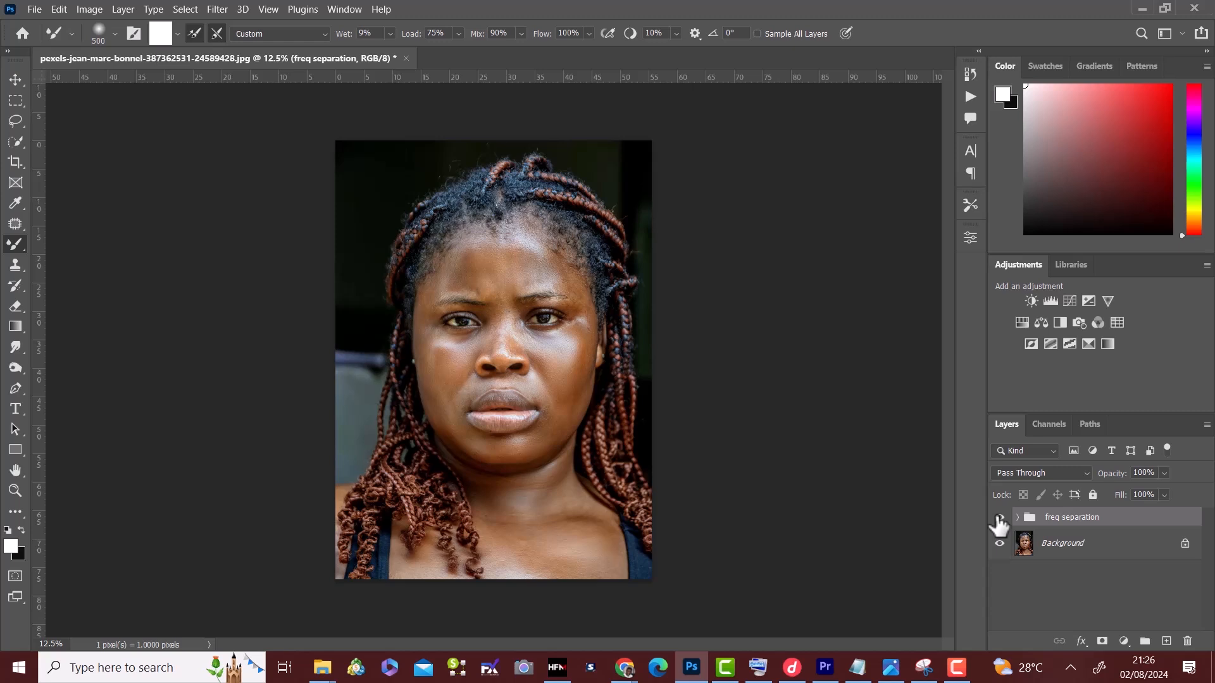
Step: Stamp the visible layers into a new layer on top and add a Curves adjustment that strongly brightens the midtones
key("ctrl+shift+alt+n")
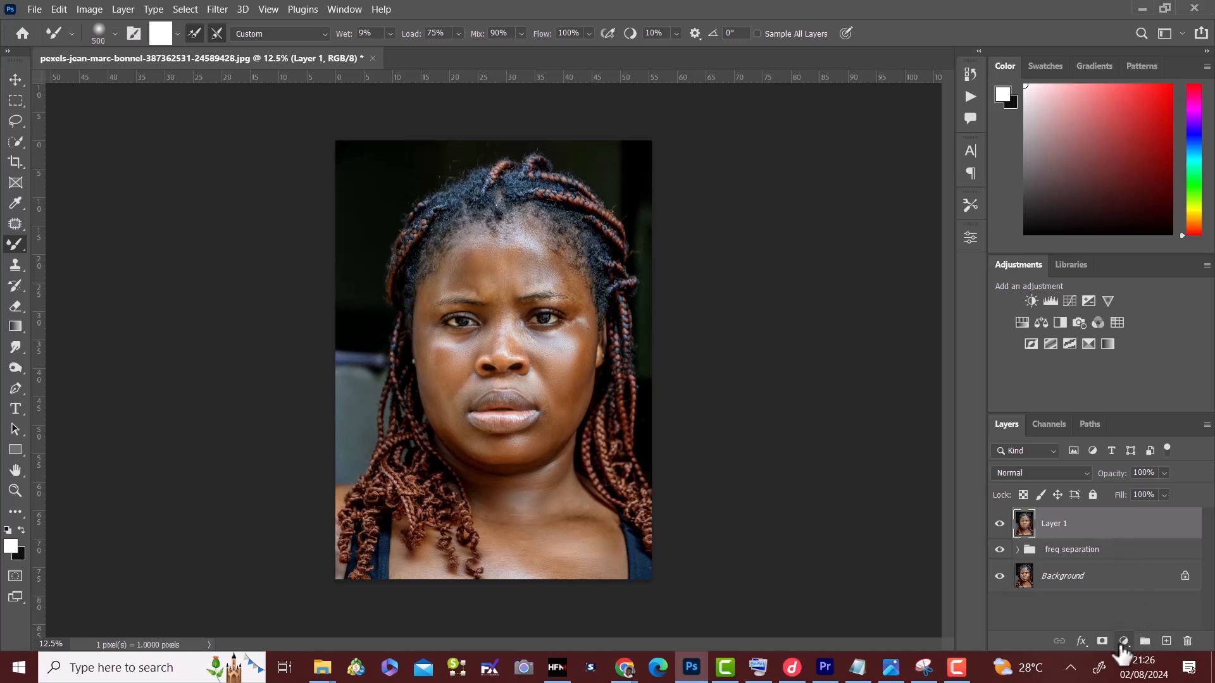
left_click(1122, 642)
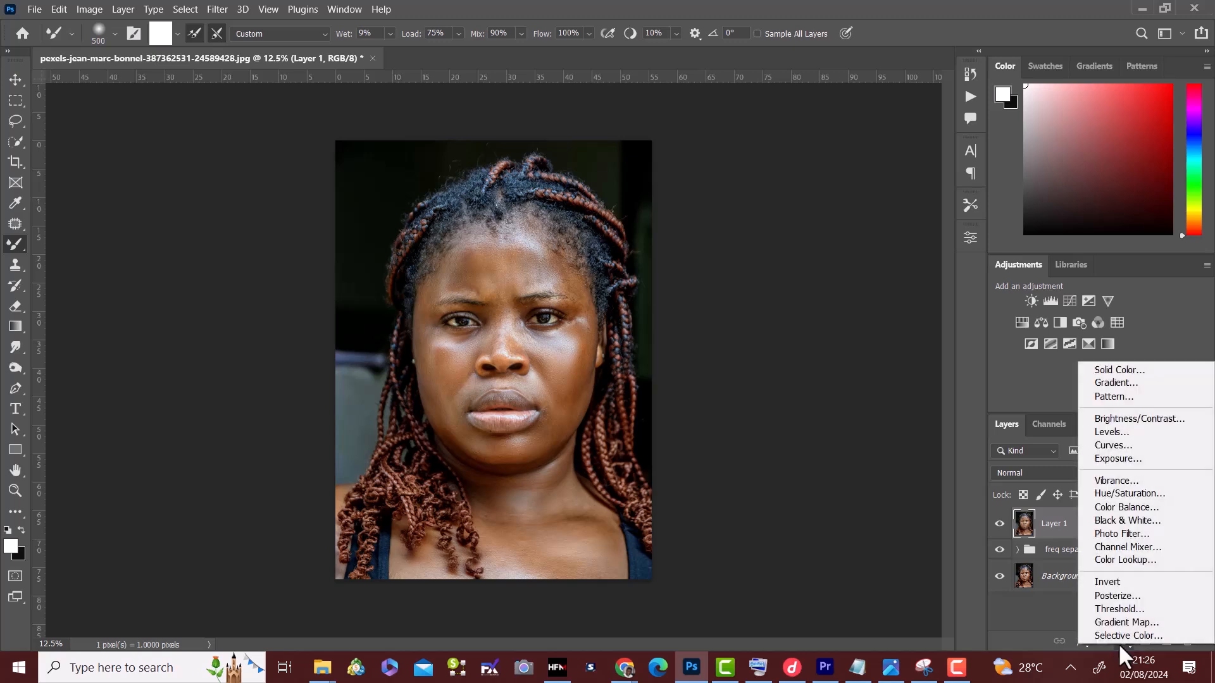
left_click(1113, 446)
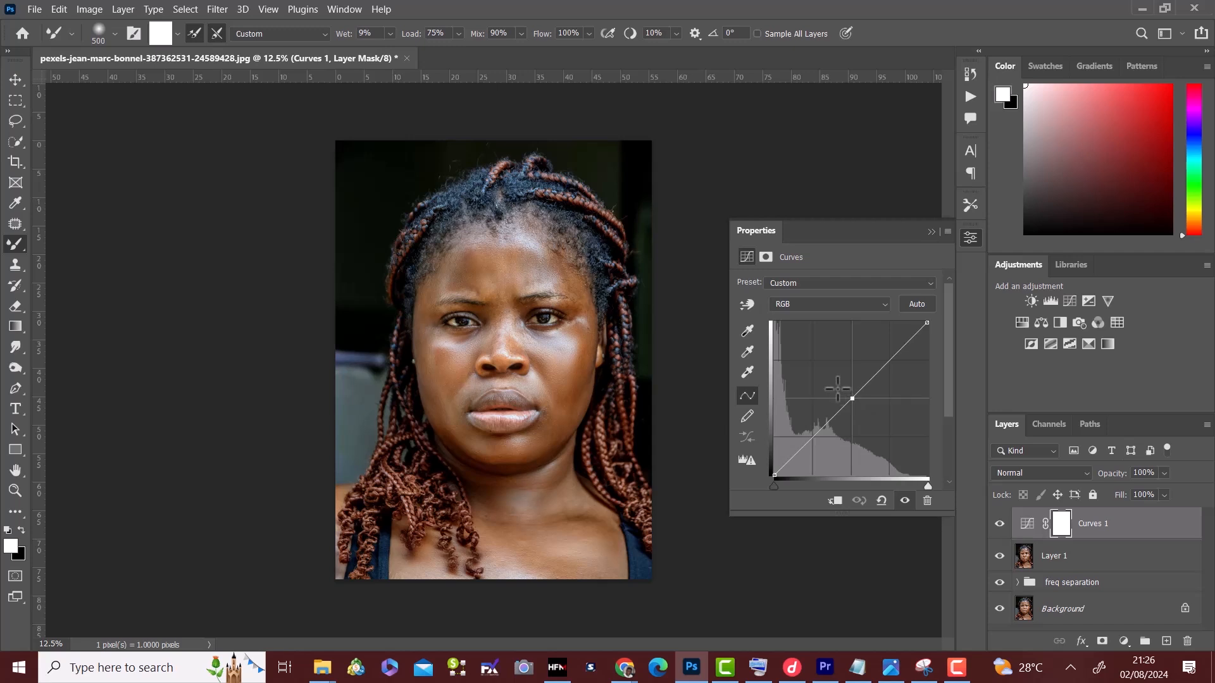
left_click_drag(848, 400, 813, 365)
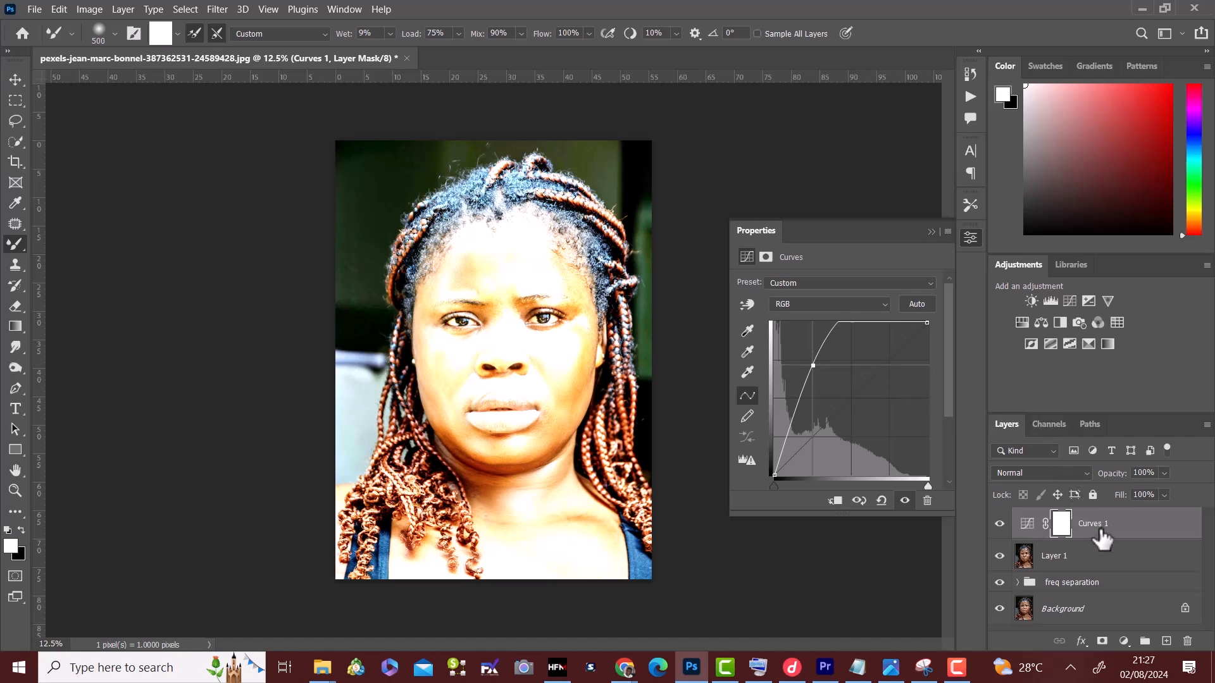
left_click(930, 232)
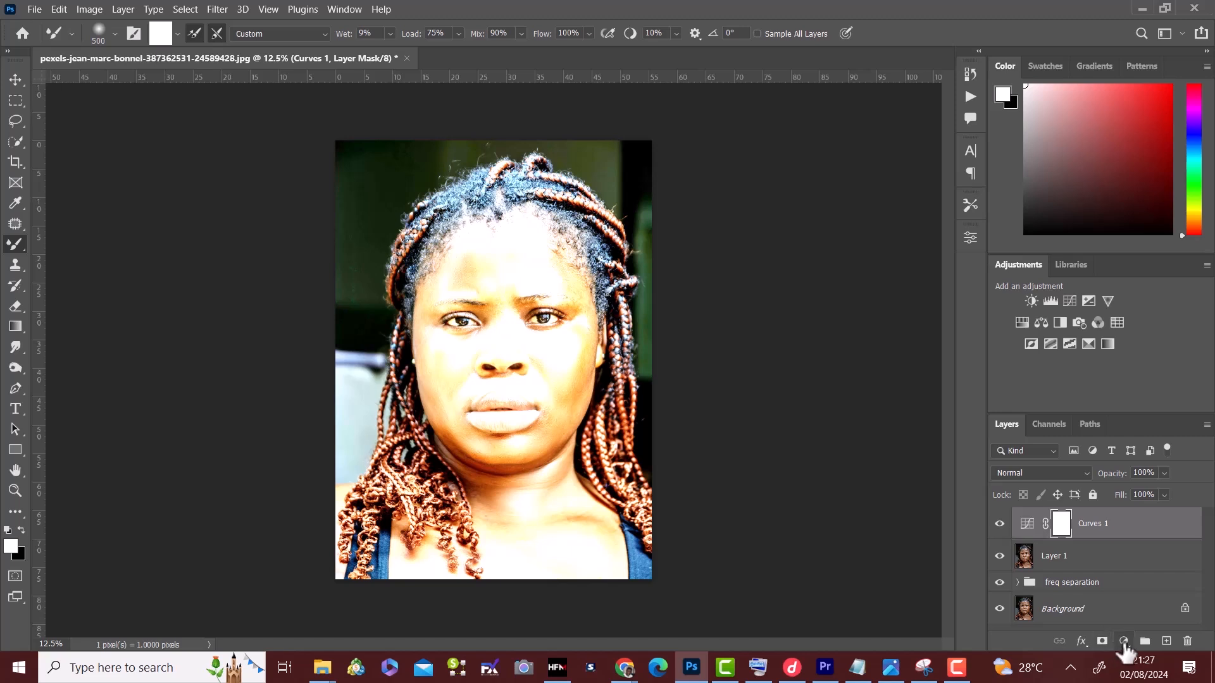
Step: Add a second Curves adjustment above the first and pull its midpoint down to strongly darken the image
left_click(1123, 641)
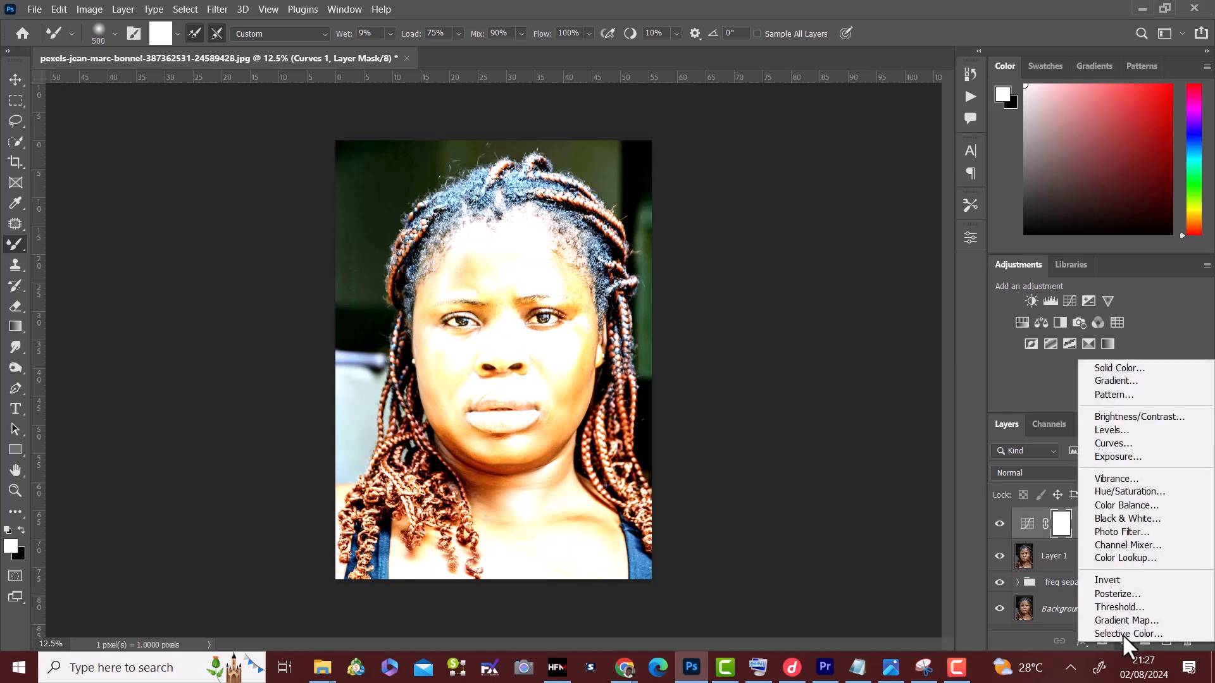
left_click(1145, 447)
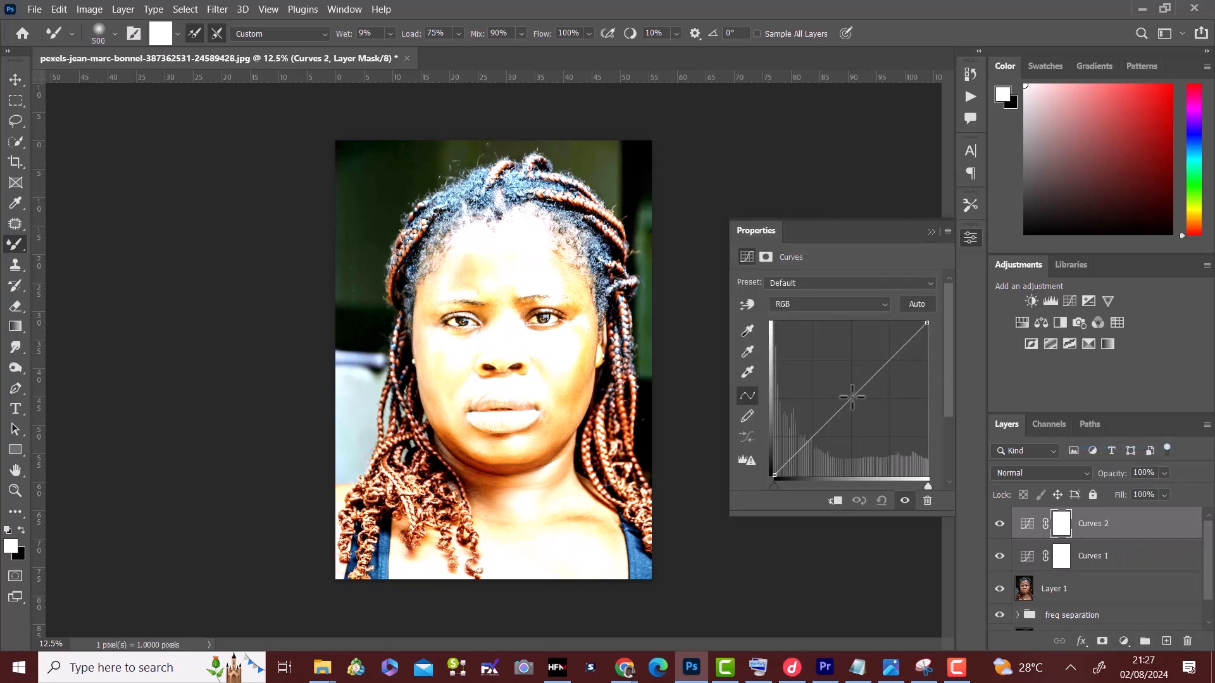
left_click_drag(852, 398, 895, 442)
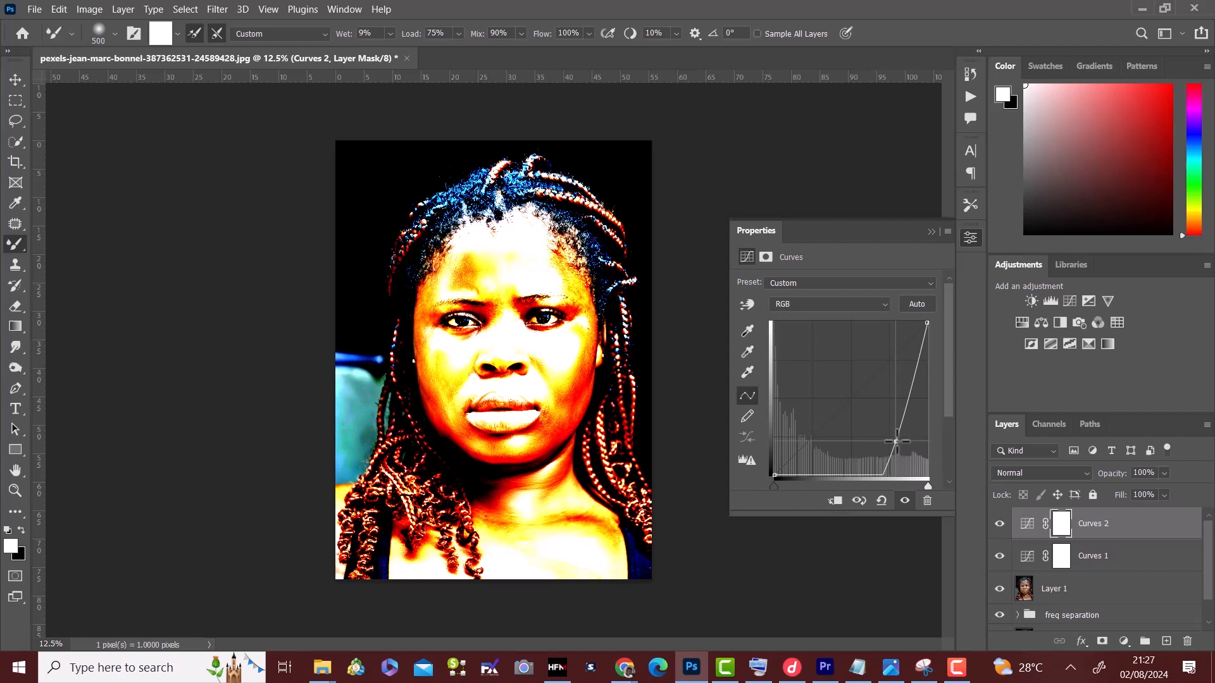
left_click_drag(896, 442, 895, 441)
left_click(928, 232)
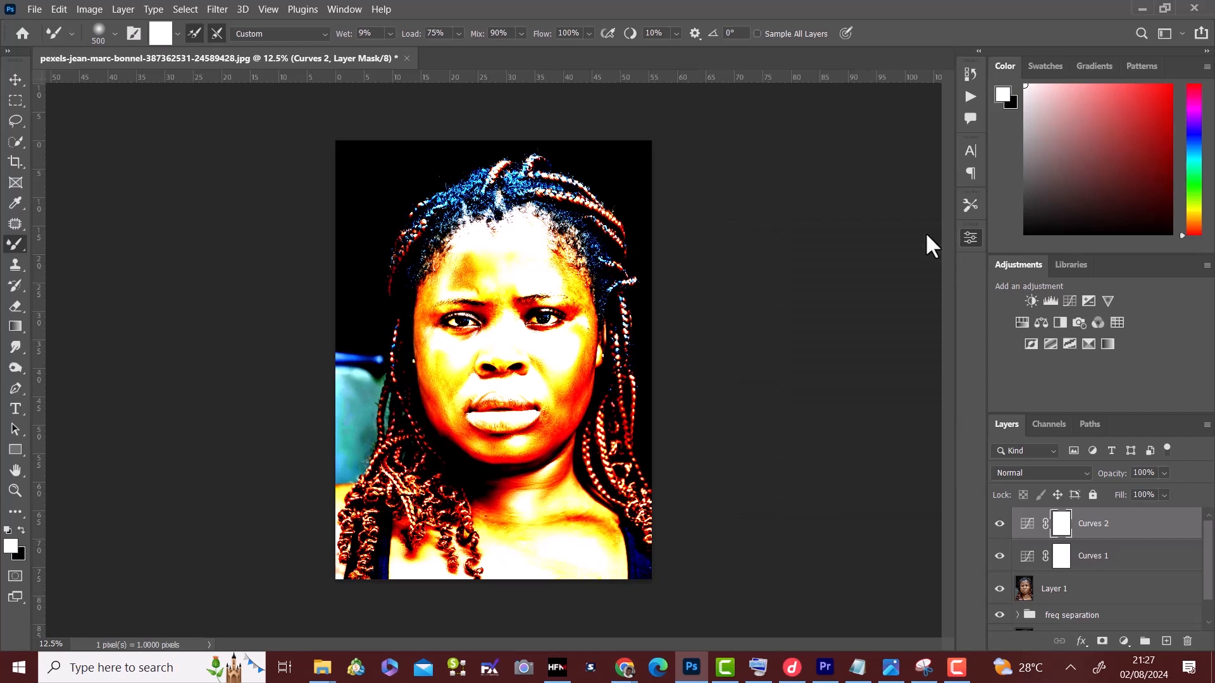
Step: Rename the darkening Curves layer as burn and the brightening Curves layer as dodge
double_click(1105, 528)
type("burn")
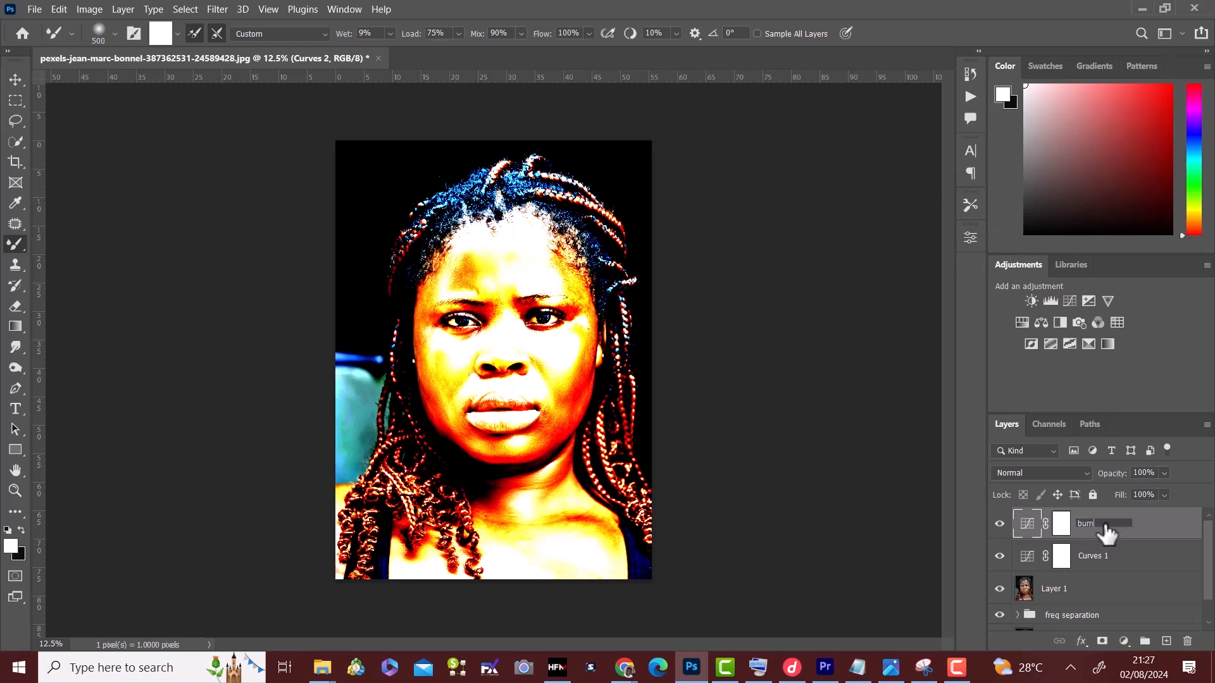
key("Return")
double_click(1093, 557)
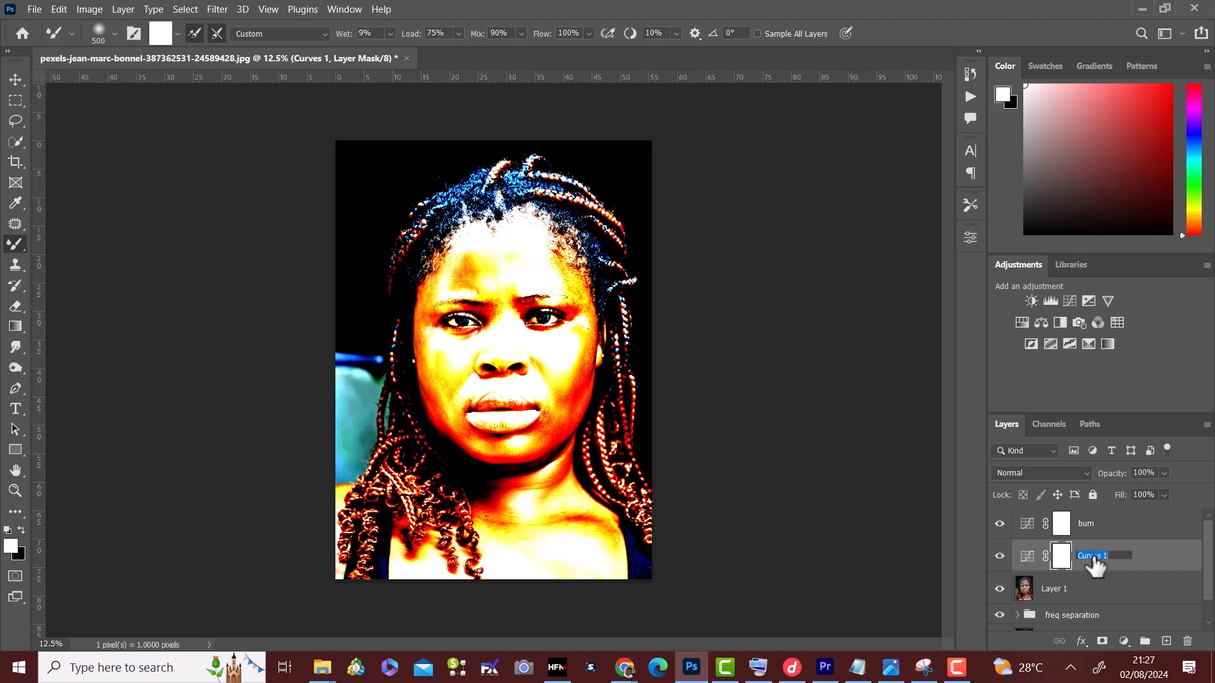
type("dodge")
key("Return")
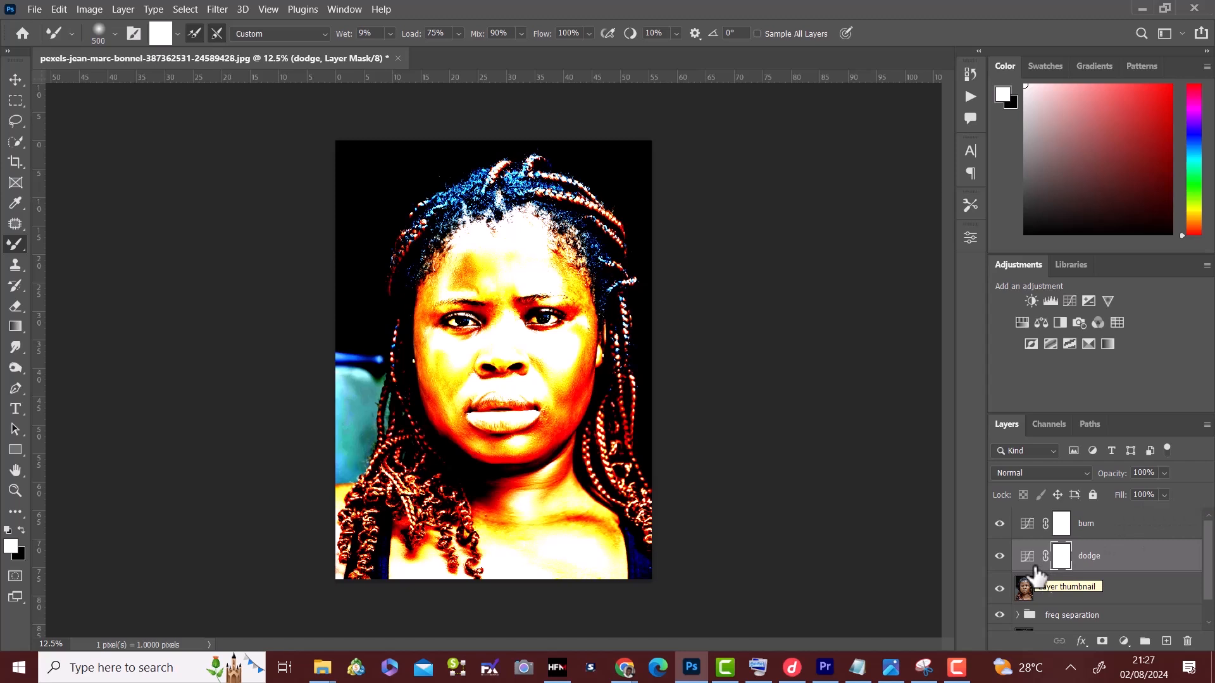
Step: Invert the layer masks of the dodge and burn layers to black
key("ctrl+i")
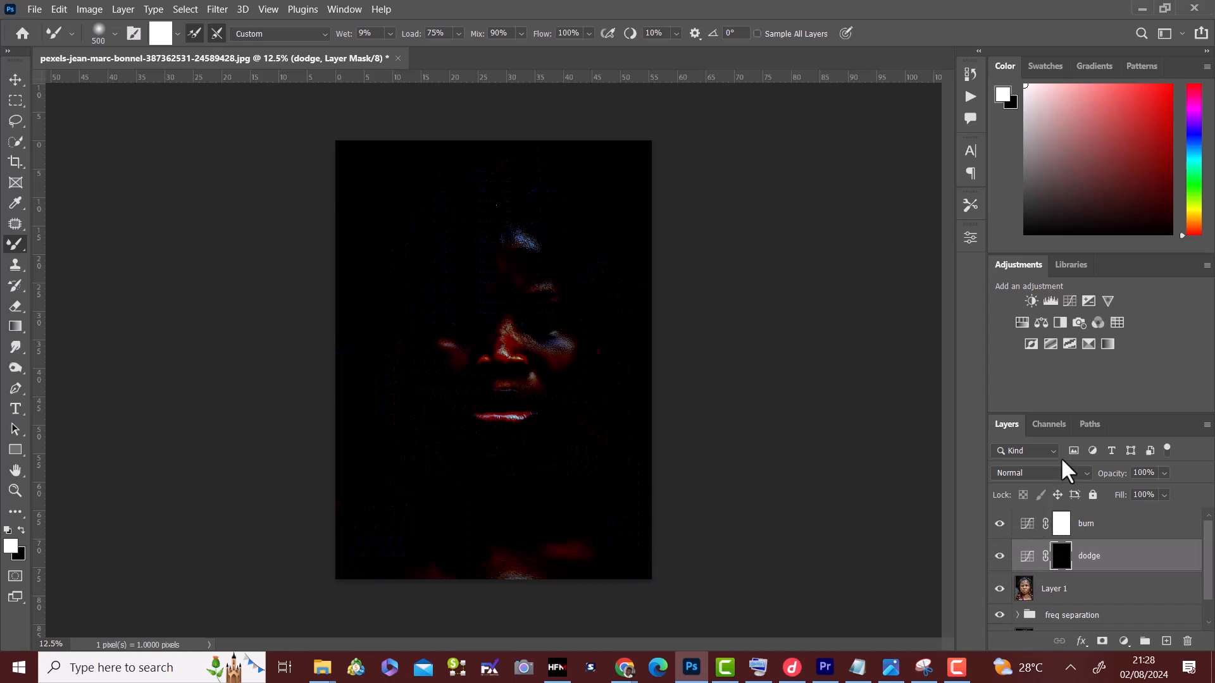
left_click(1067, 526)
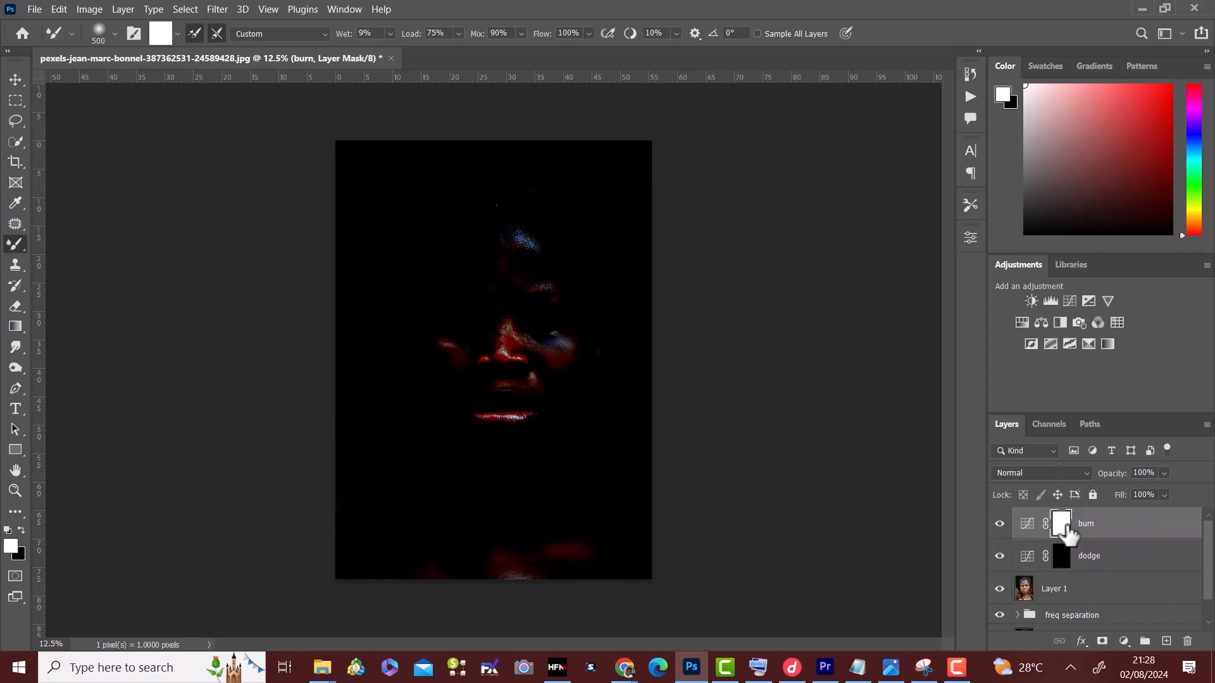
key("ctrl+i")
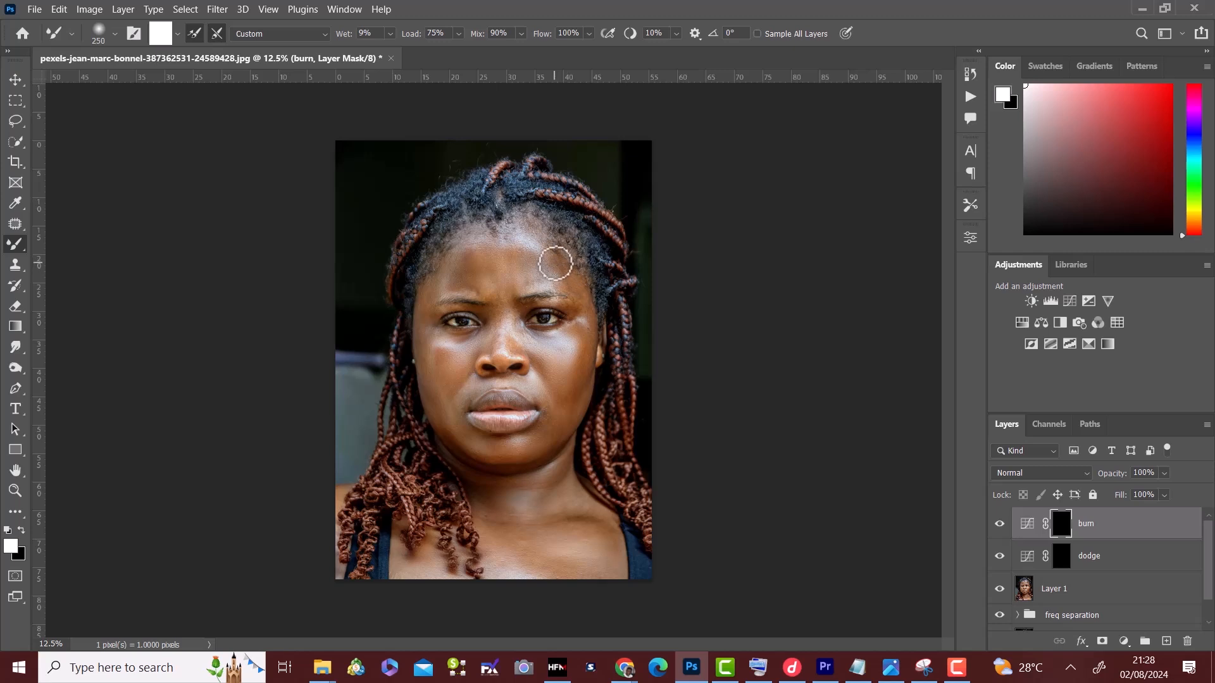
Step: Paint white strokes on the burn mask with the Brush Tool at size 150 along the temples, outer cheeks, jawline, chin and neck
right_click(24, 246)
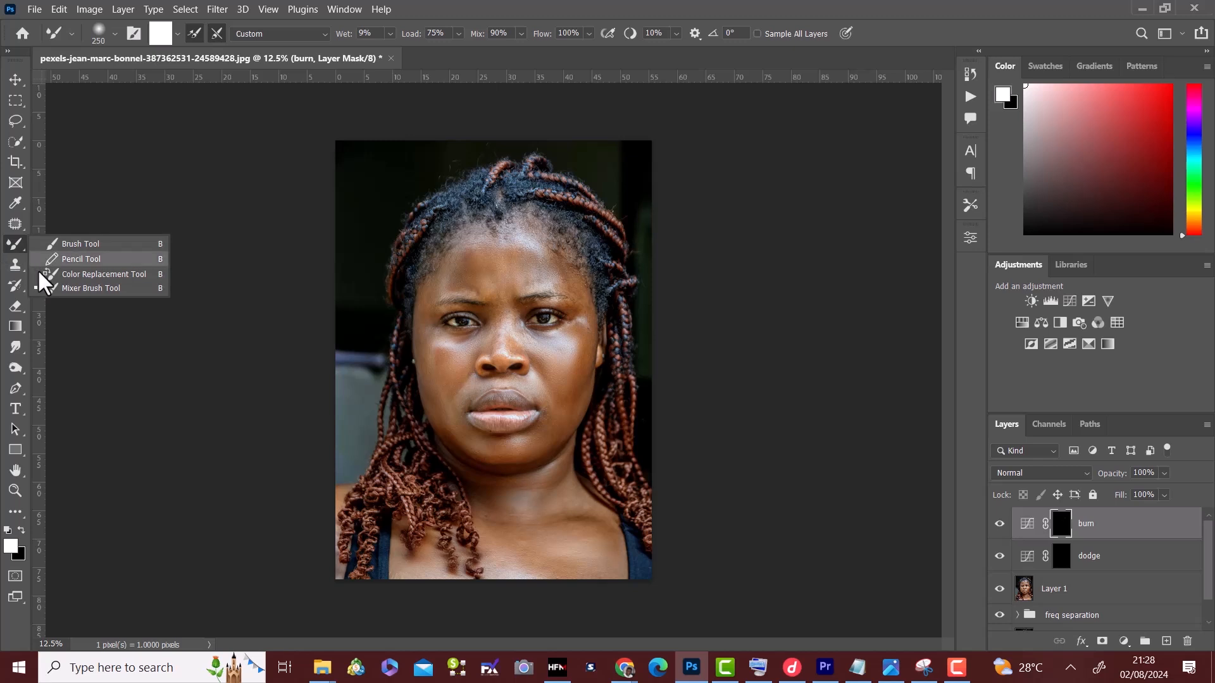
left_click(50, 246)
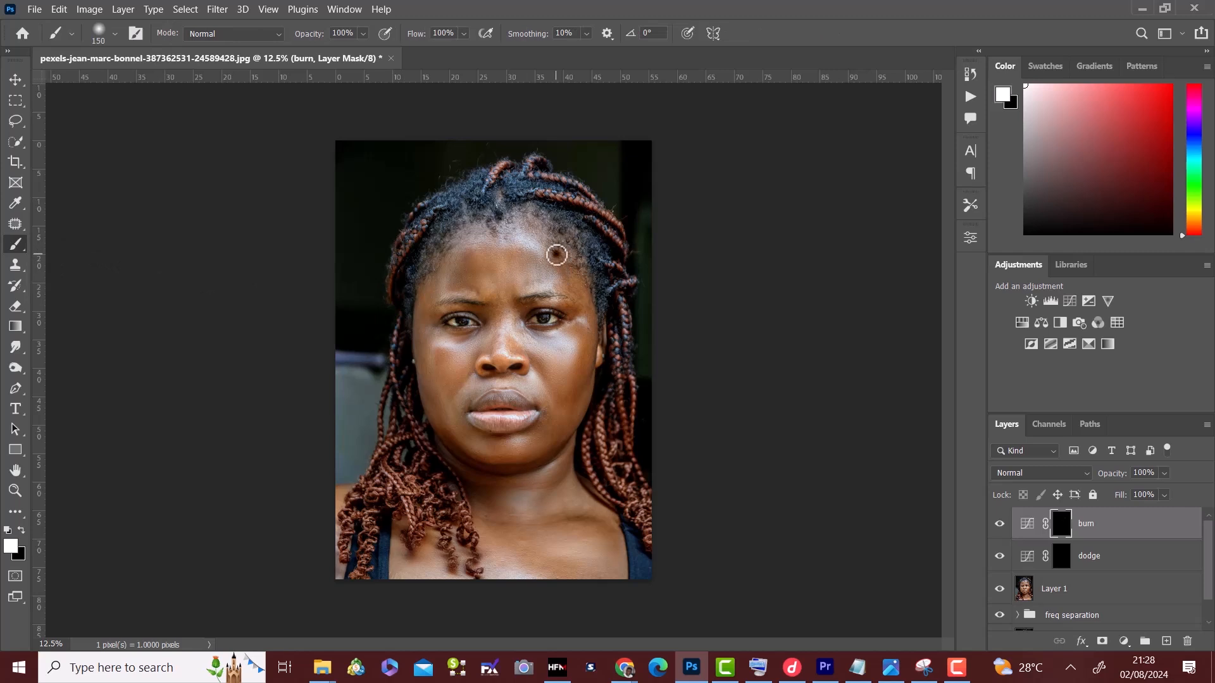
mouse_move(556, 255)
left_mouse_down()
mouse_move(581, 276)
mouse_move(556, 270)
mouse_move(589, 309)
mouse_move(581, 396)
mouse_move(592, 355)
mouse_move(589, 397)
mouse_move(568, 400)
mouse_move(558, 451)
left_mouse_up()
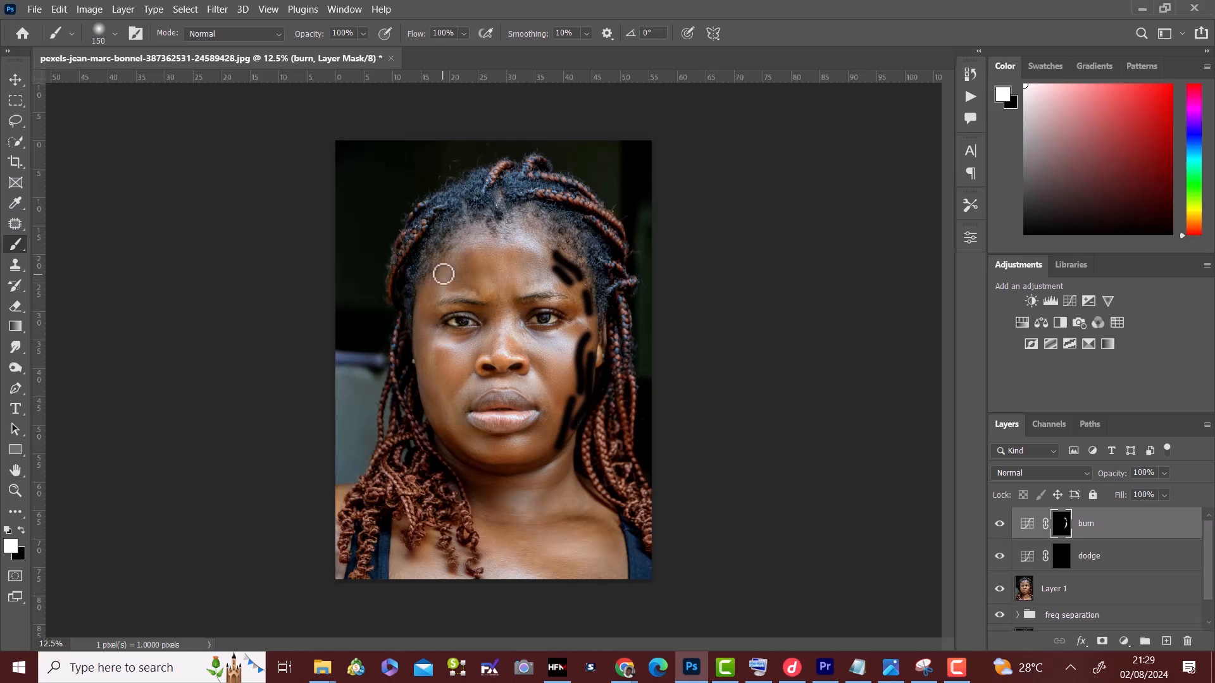
mouse_move(443, 273)
left_mouse_down()
mouse_move(414, 314)
mouse_move(413, 335)
mouse_move(425, 316)
mouse_move(420, 346)
left_mouse_up()
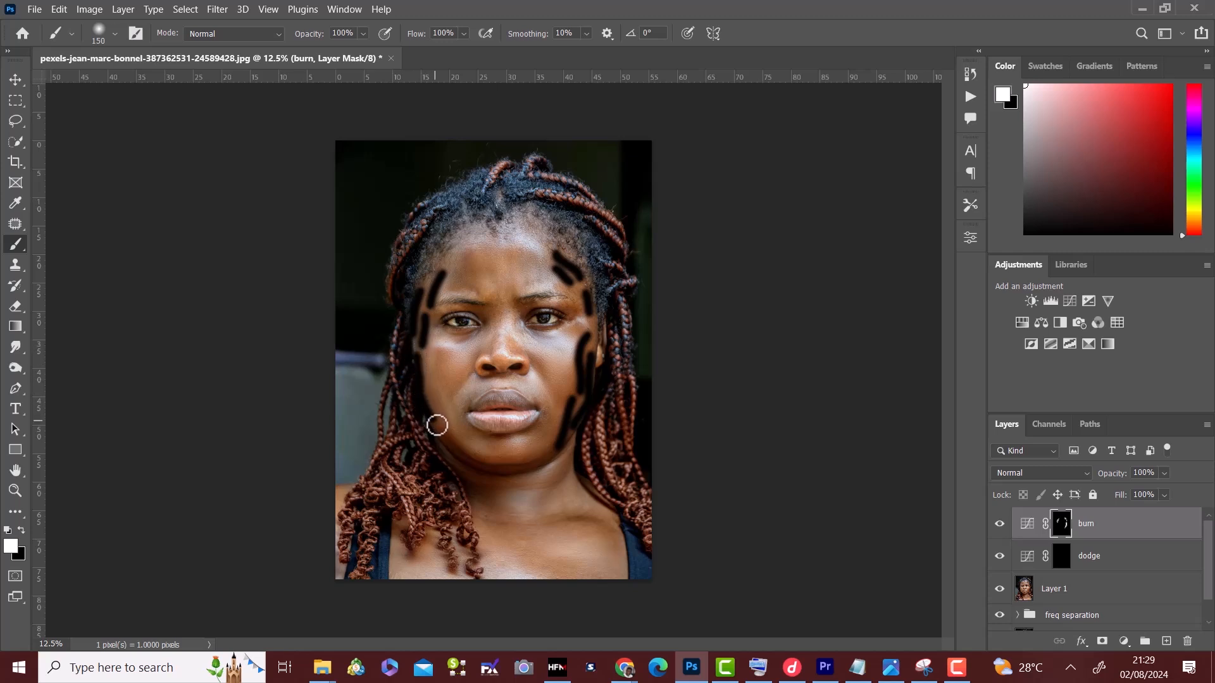
left_click_drag(437, 425, 433, 419)
mouse_move(431, 371)
left_mouse_down()
mouse_move(447, 420)
mouse_move(436, 398)
mouse_move(426, 410)
mouse_move(441, 423)
left_mouse_up()
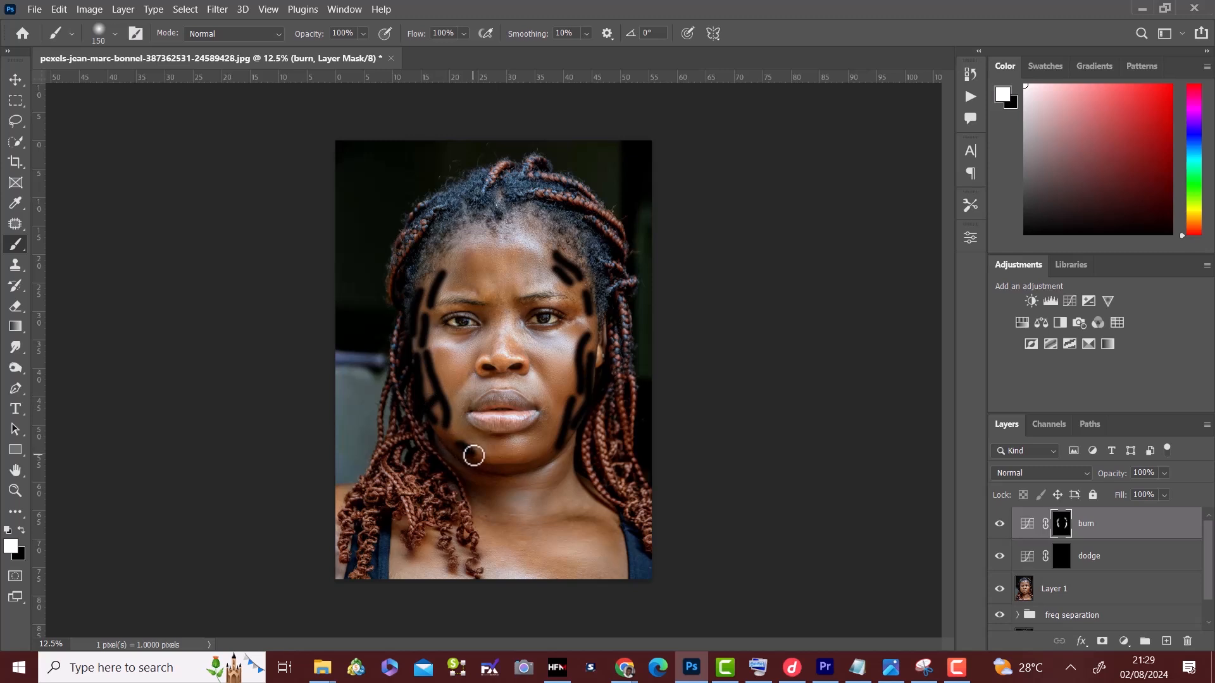
left_click_drag(473, 455, 459, 429)
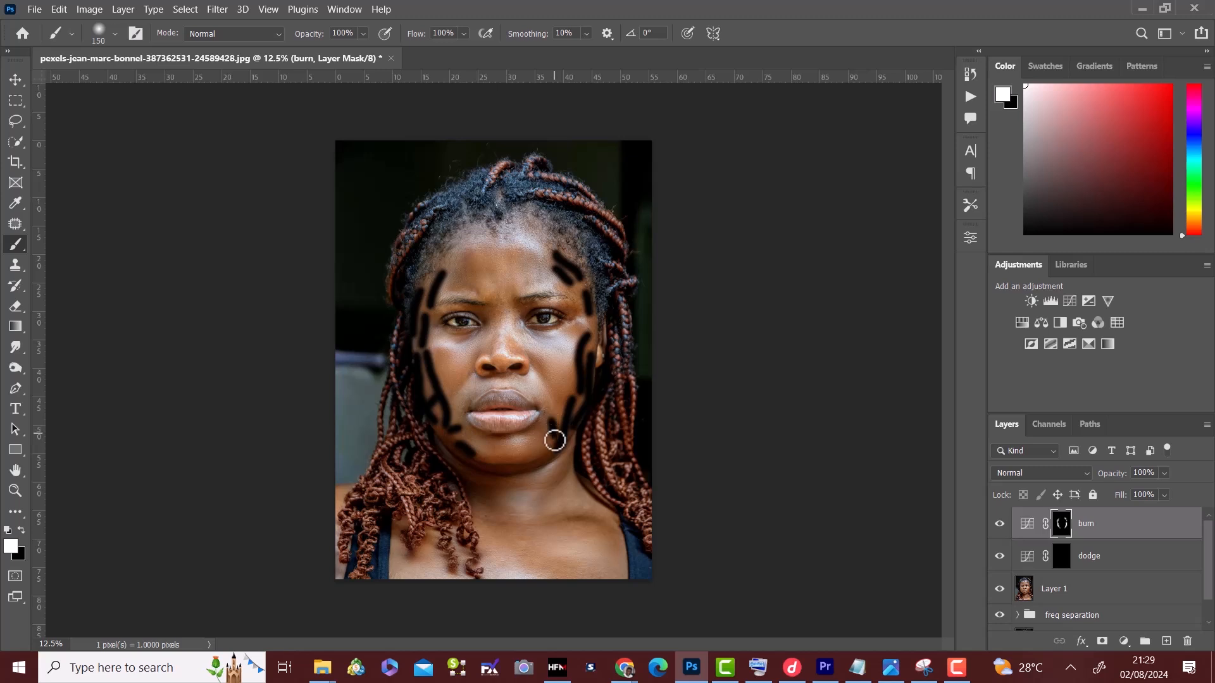
left_click_drag(554, 439, 560, 416)
left_click_drag(449, 263, 449, 251)
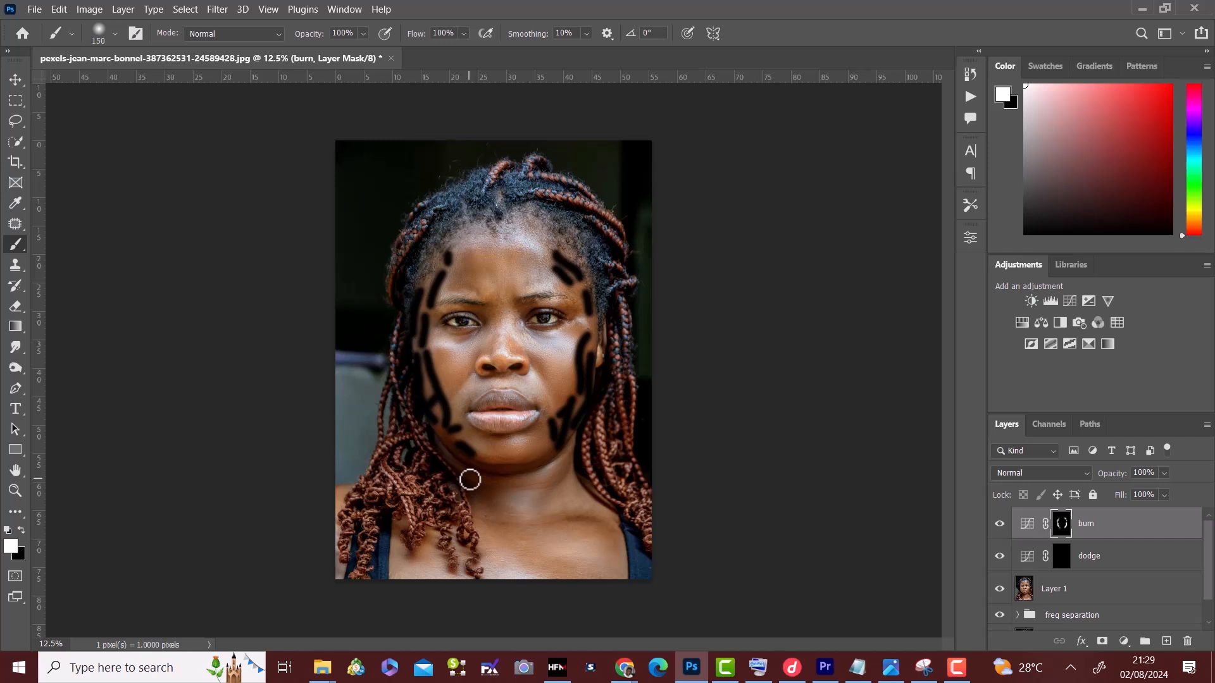
left_click_drag(470, 479, 526, 482)
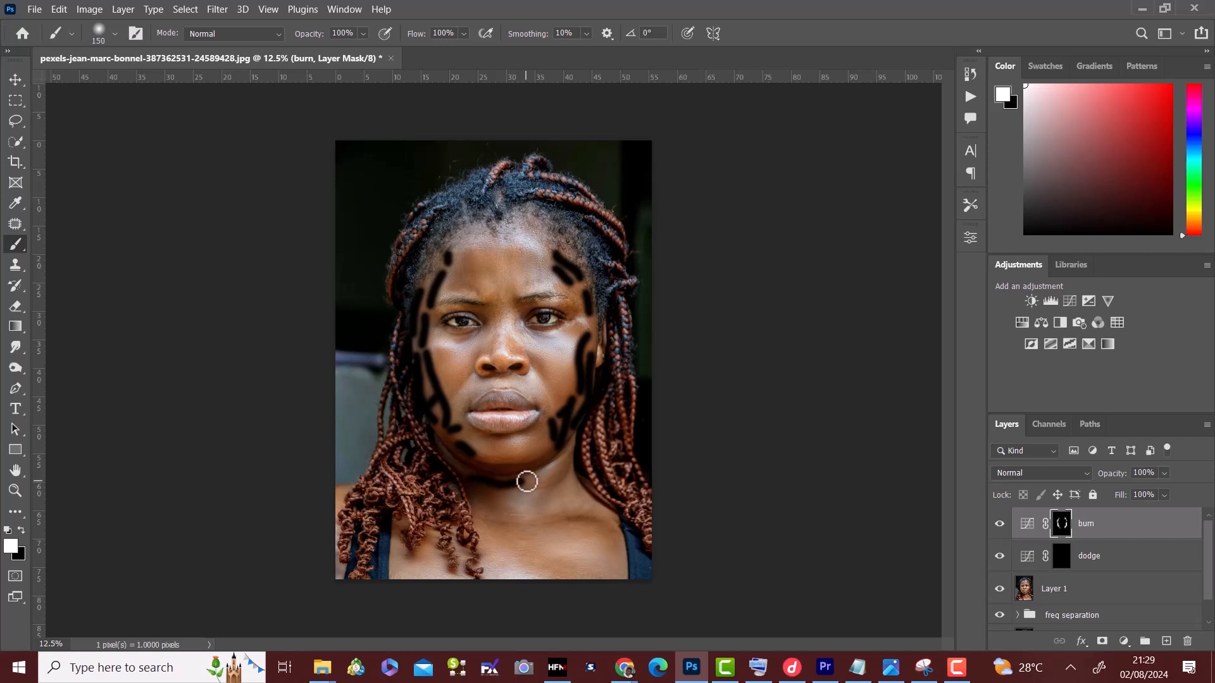
left_click(485, 496)
left_click_drag(504, 512, 514, 515)
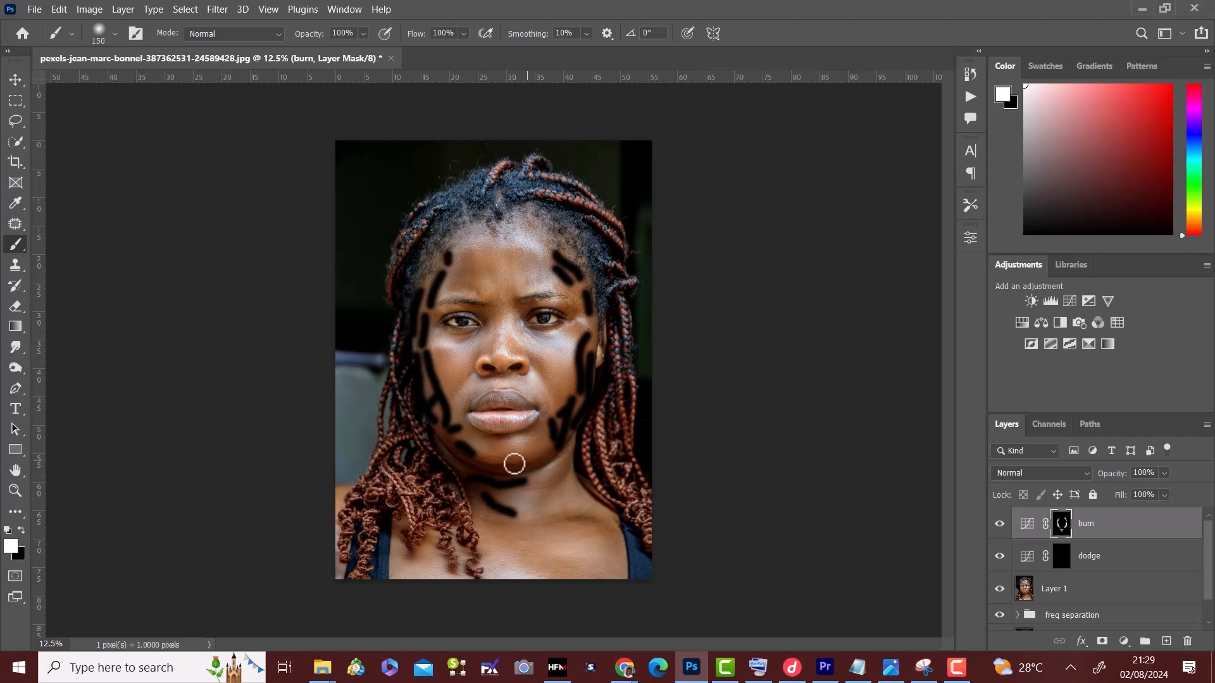
left_click_drag(509, 461, 541, 442)
Step: Paint white strokes on the dodge mask across the forehead, down the nose bridge, under both eyes, over the inner cheeks and on the chin
left_click(1060, 560)
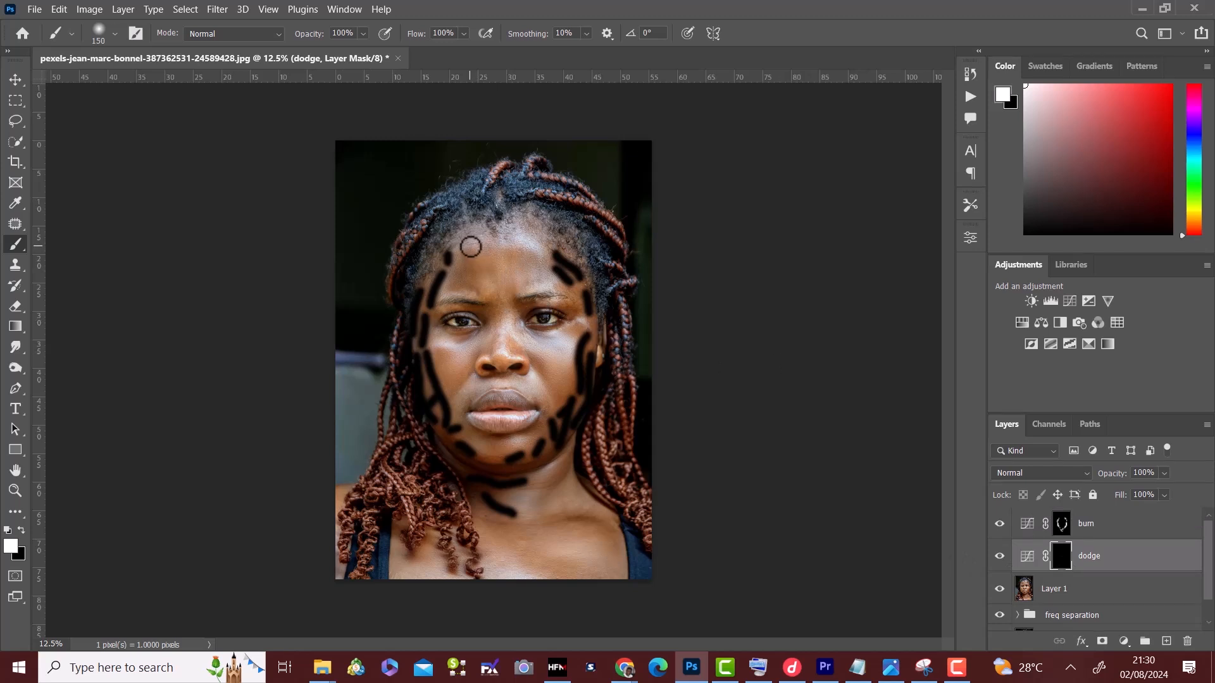
mouse_move(469, 246)
left_mouse_down()
mouse_move(537, 248)
mouse_move(480, 261)
mouse_move(537, 266)
left_mouse_up()
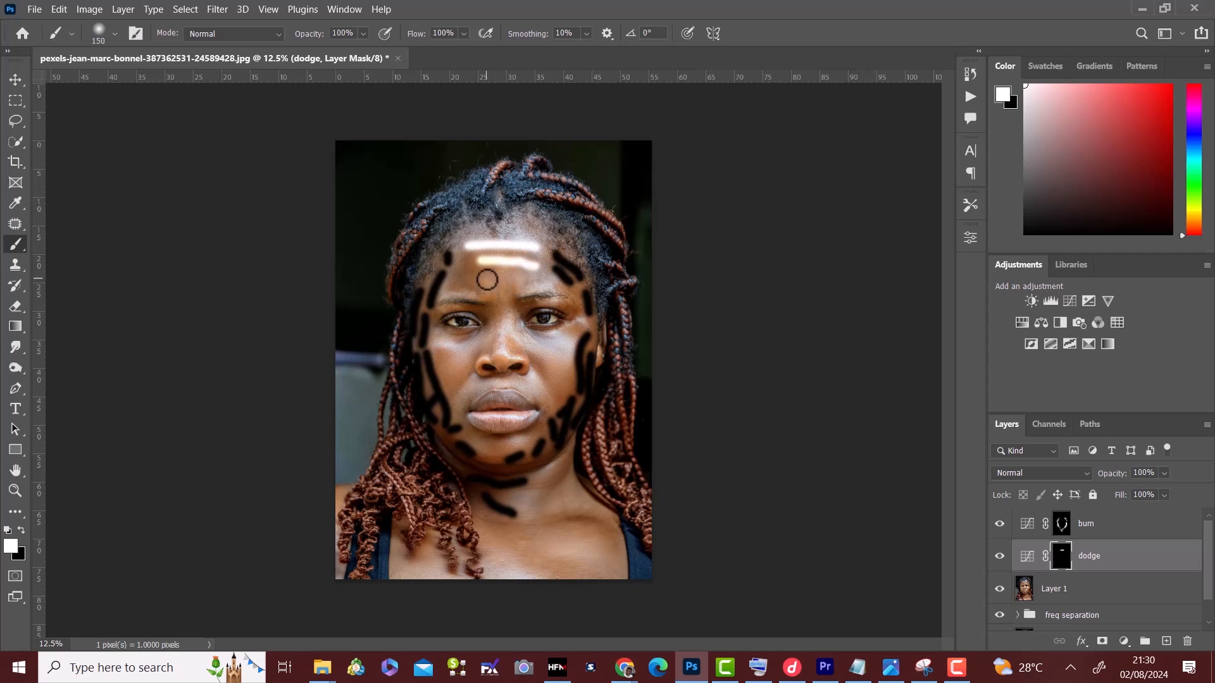
mouse_move(487, 279)
left_mouse_down()
mouse_move(511, 270)
mouse_move(535, 282)
mouse_move(502, 301)
mouse_move(501, 357)
left_mouse_up()
mouse_move(501, 357)
left_mouse_down()
mouse_move(529, 339)
mouse_move(568, 351)
mouse_move(551, 363)
mouse_move(536, 349)
mouse_move(561, 373)
left_mouse_up()
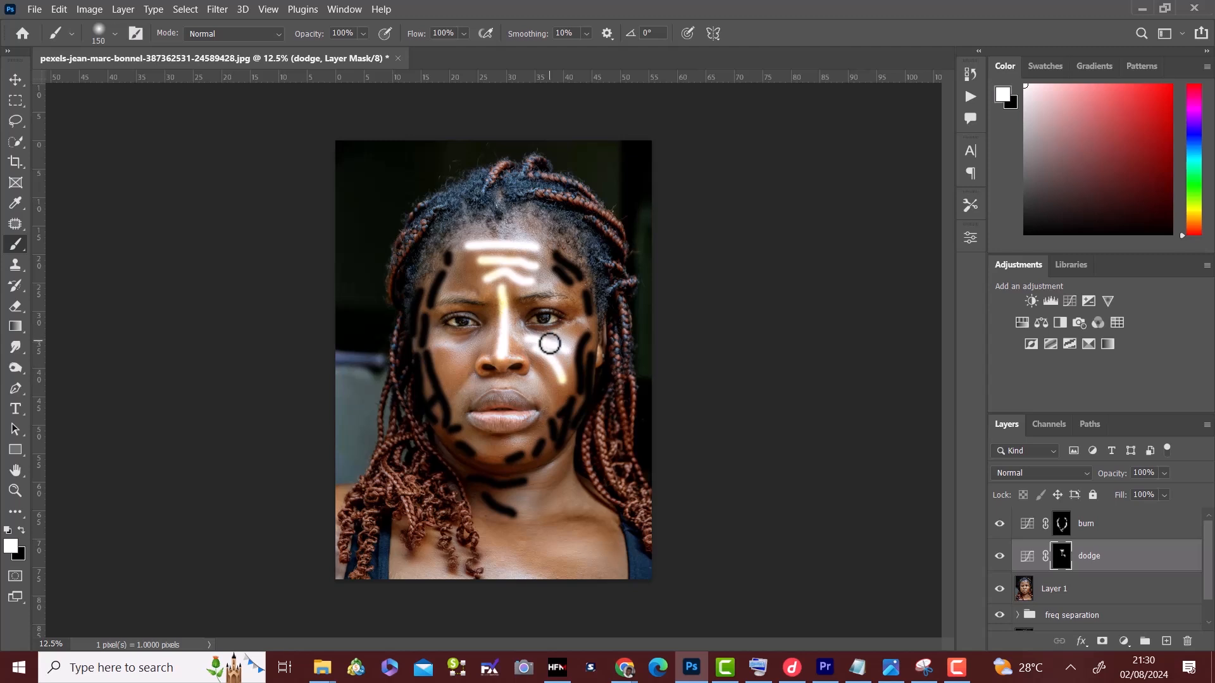
left_click_drag(556, 342, 556, 339)
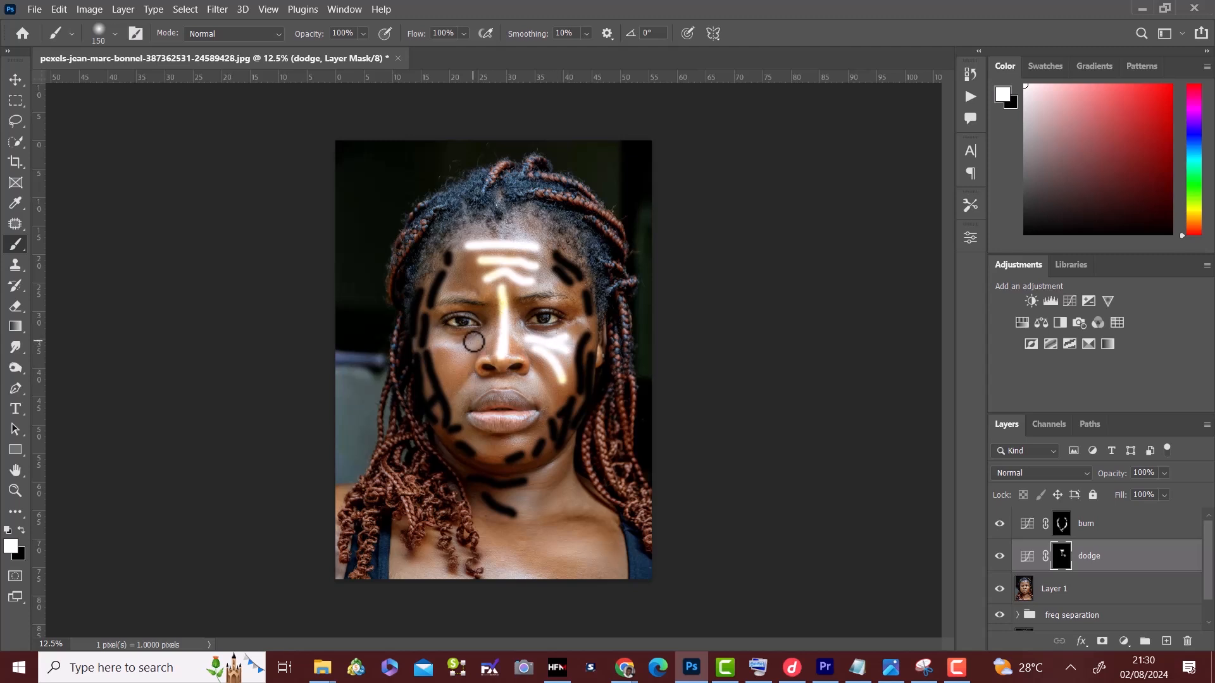
left_click_drag(473, 341, 441, 346)
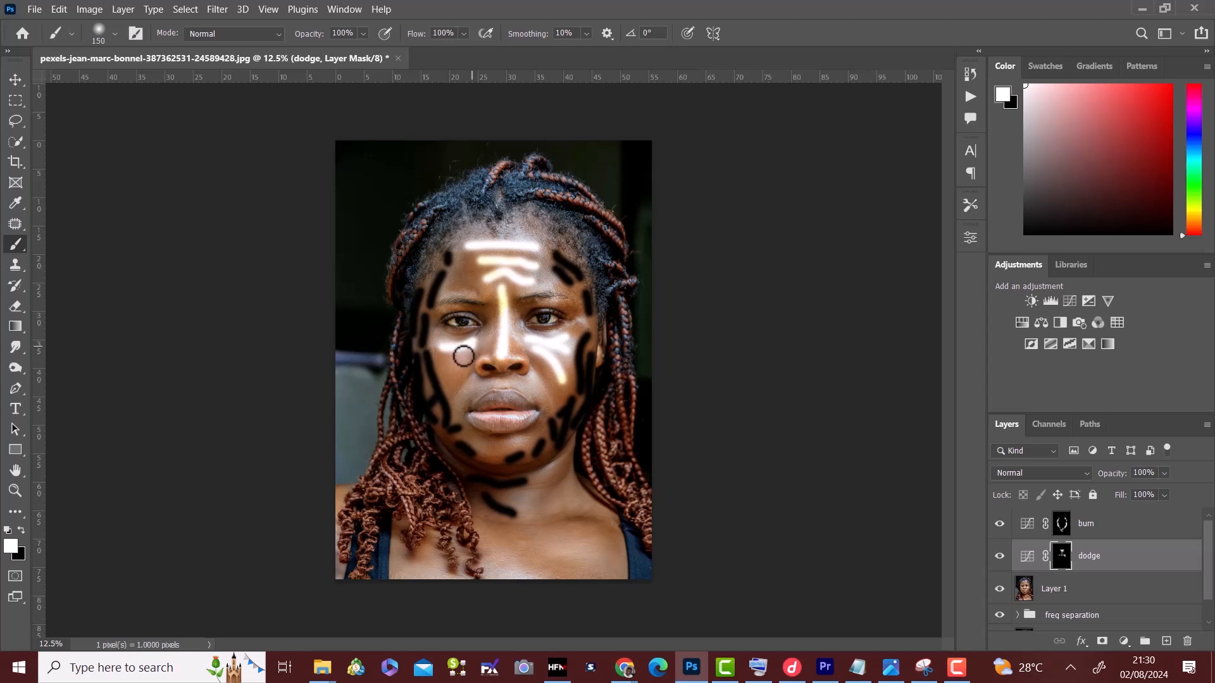
mouse_move(463, 356)
left_mouse_down()
mouse_move(455, 390)
mouse_move(446, 362)
left_mouse_up()
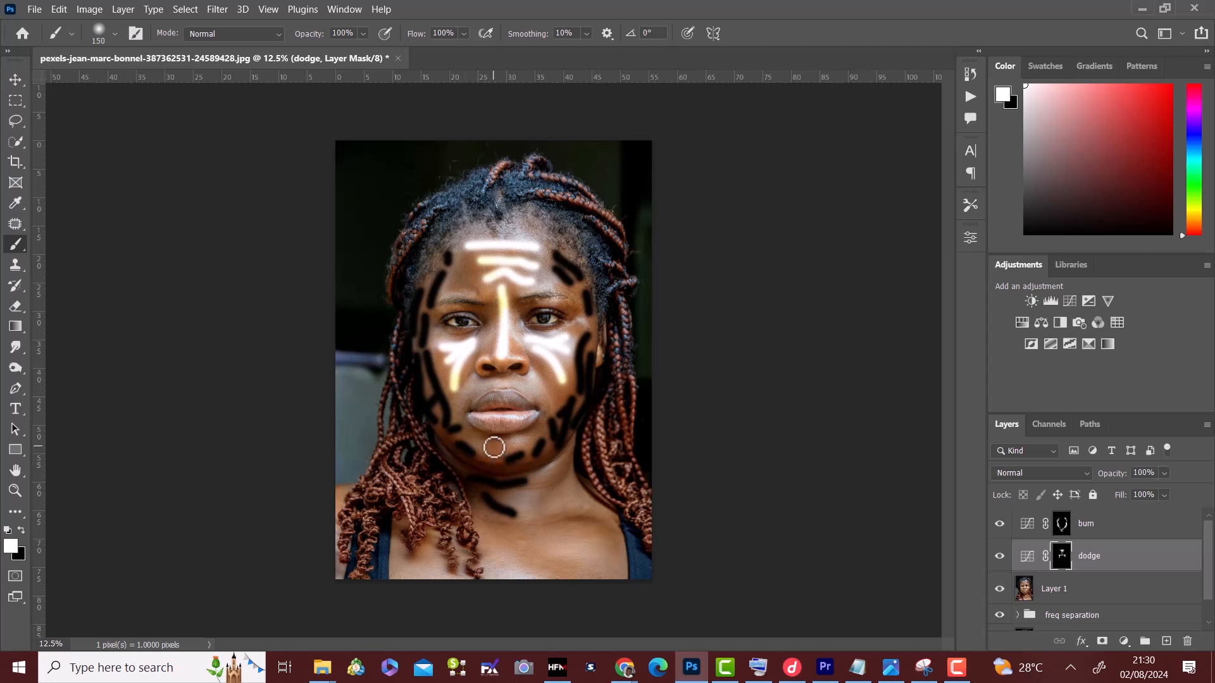
left_click_drag(494, 447, 519, 445)
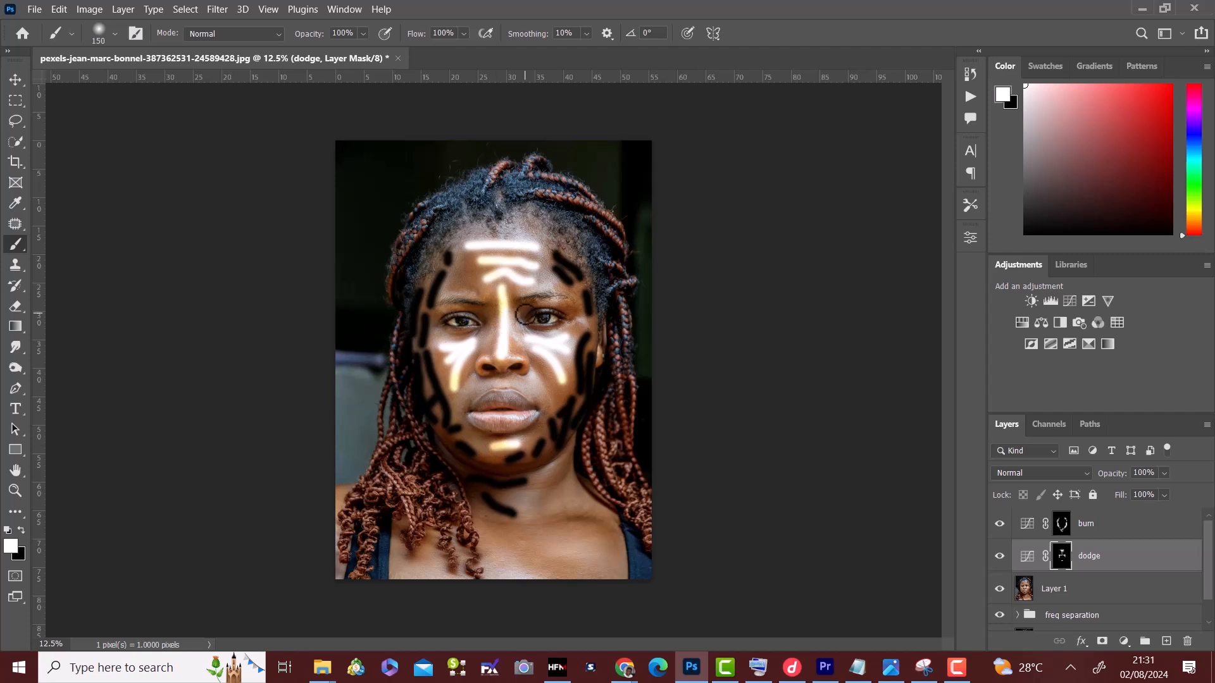
Step: Feather the burn layer's mask to 175 px to soften the dark contour strokes
left_click(1061, 524)
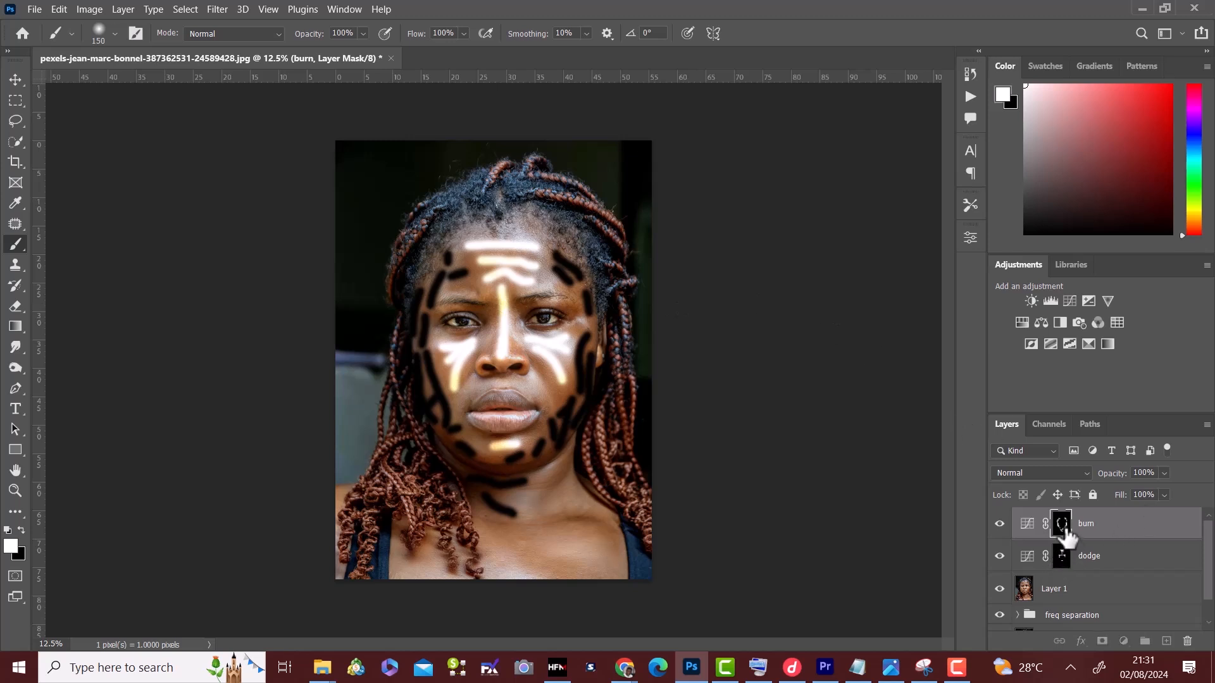
left_click(970, 239)
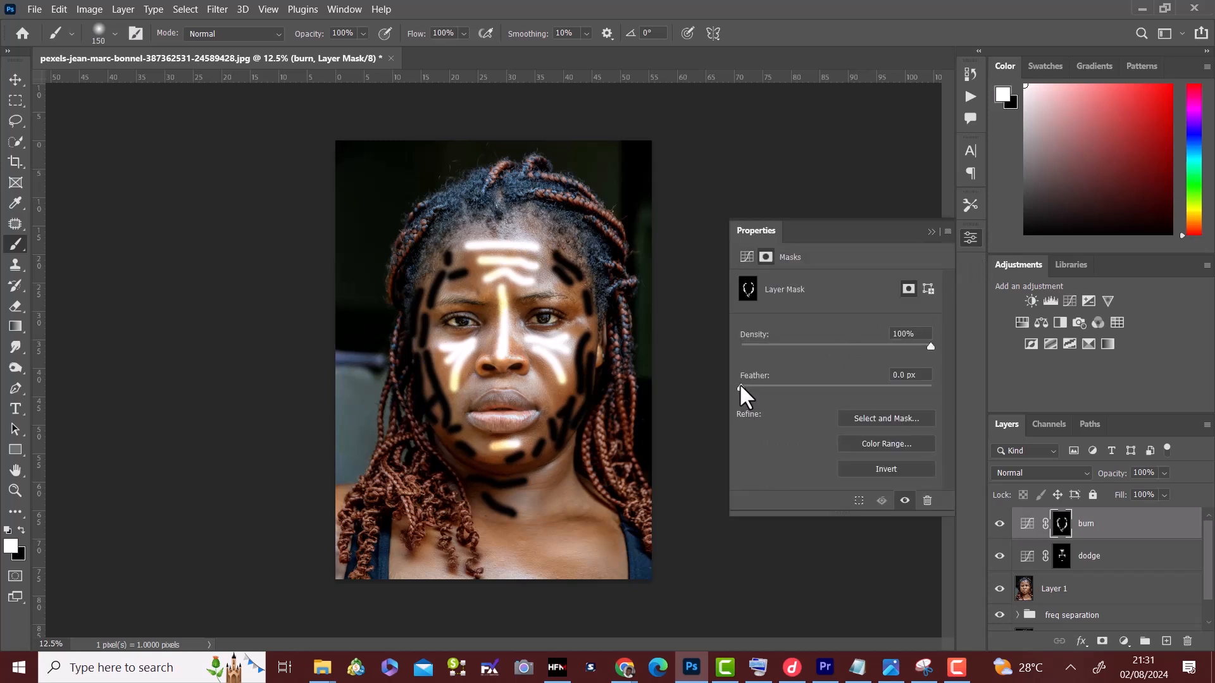
left_click_drag(758, 389, 835, 386)
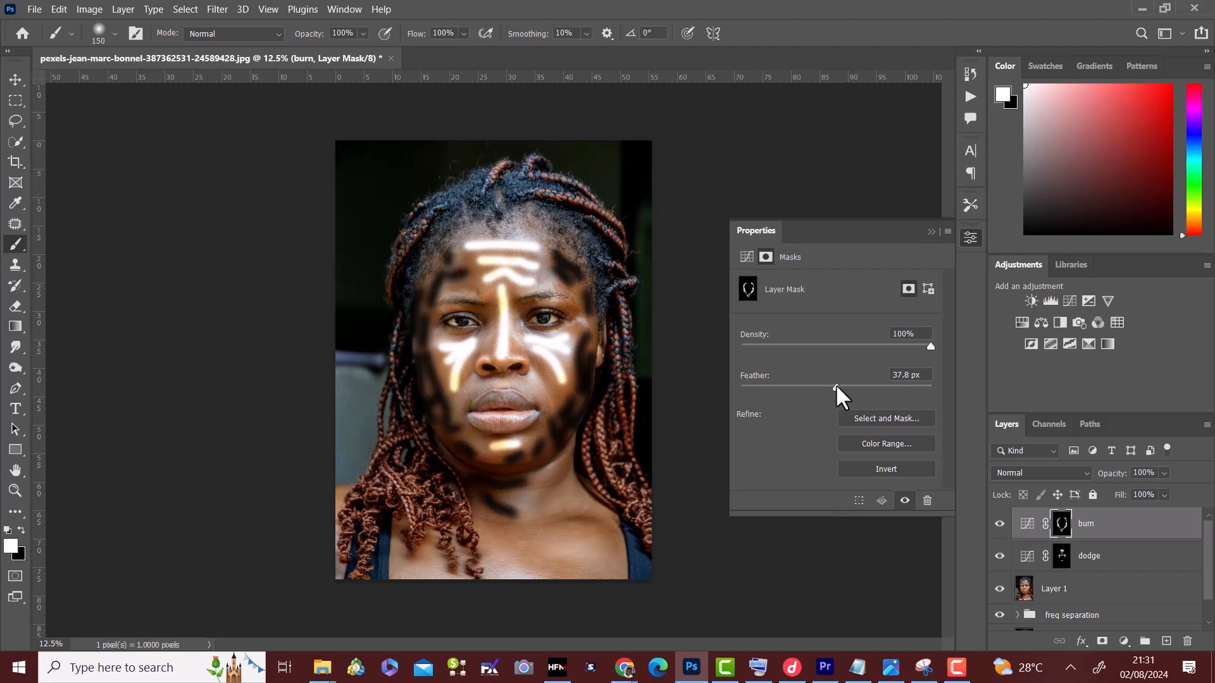
left_click_drag(856, 387, 875, 383)
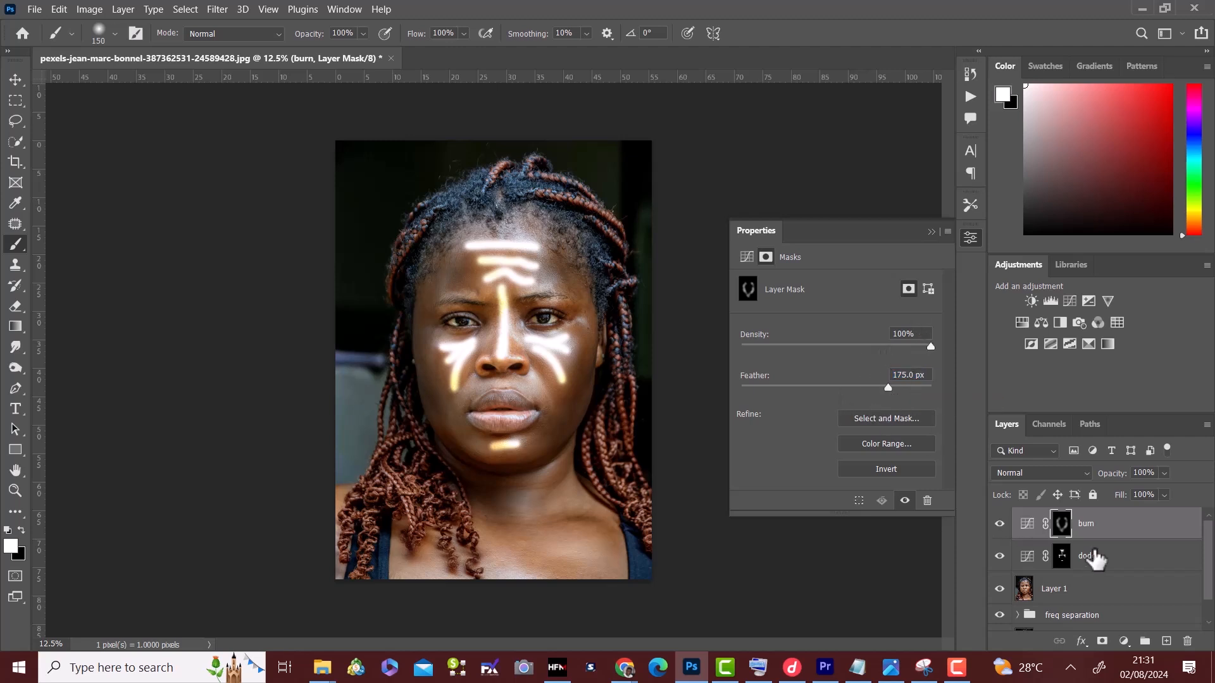
Step: Feather the dodge layer's mask to about 592.6 px and set the burn layer's mask feather to 370.4 px
left_click(1062, 559)
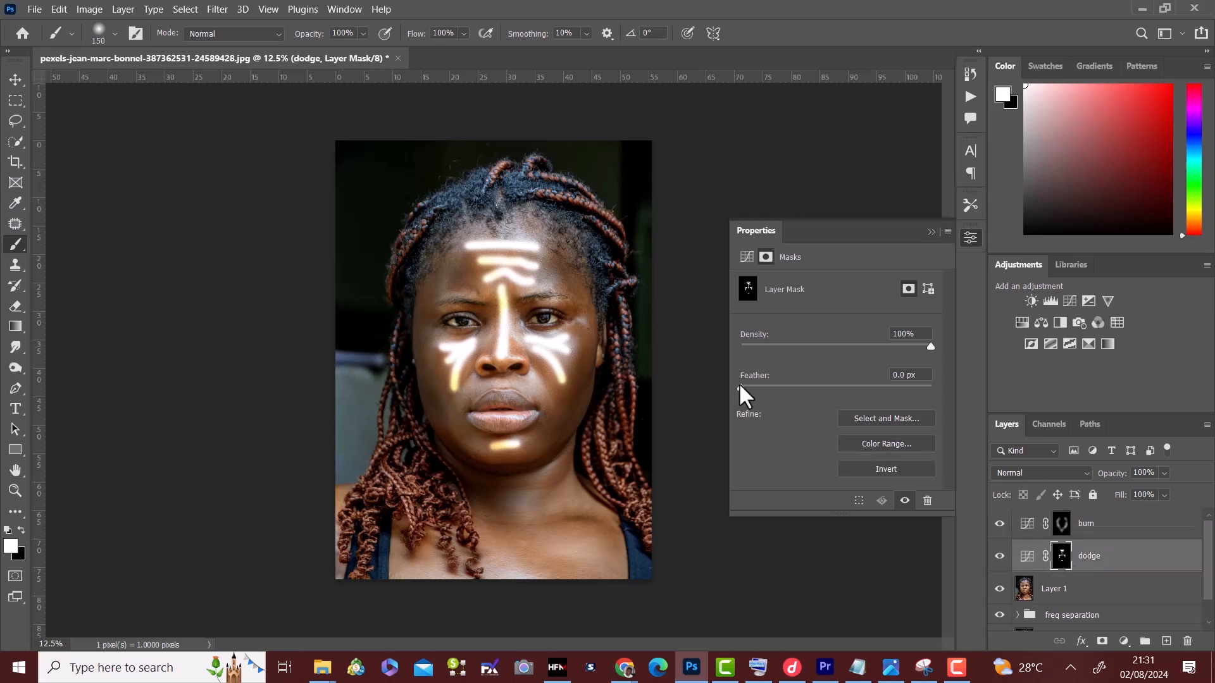
left_click_drag(778, 382, 869, 380)
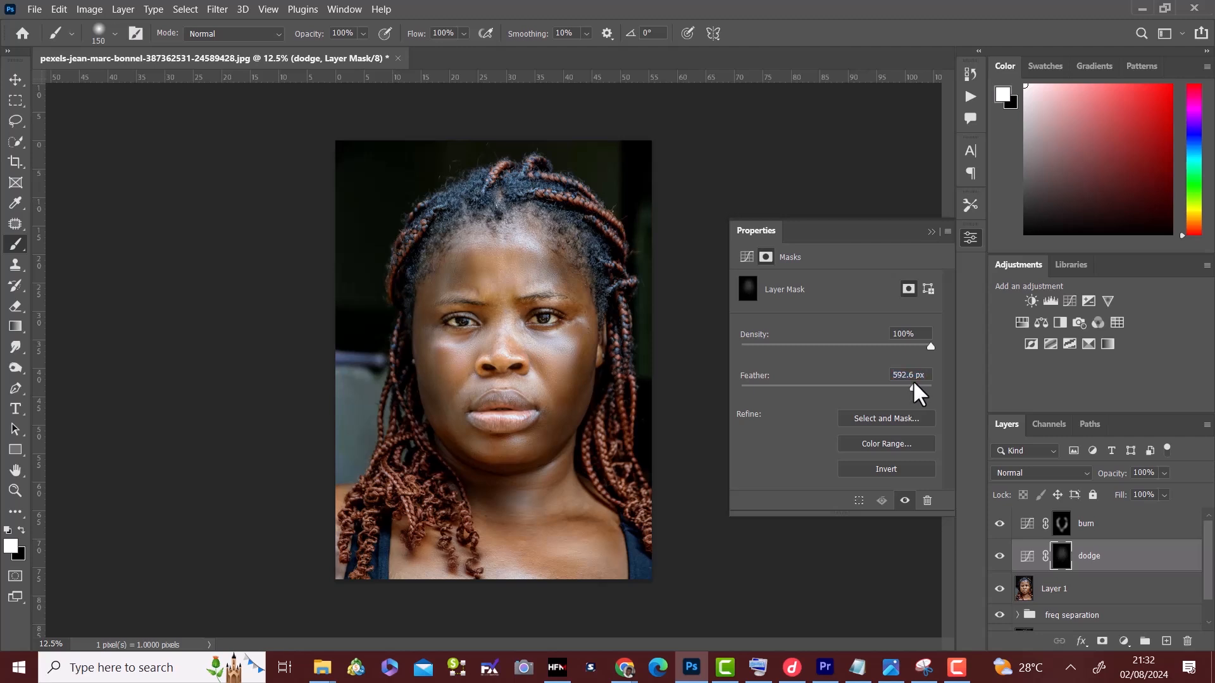
left_click(1061, 523)
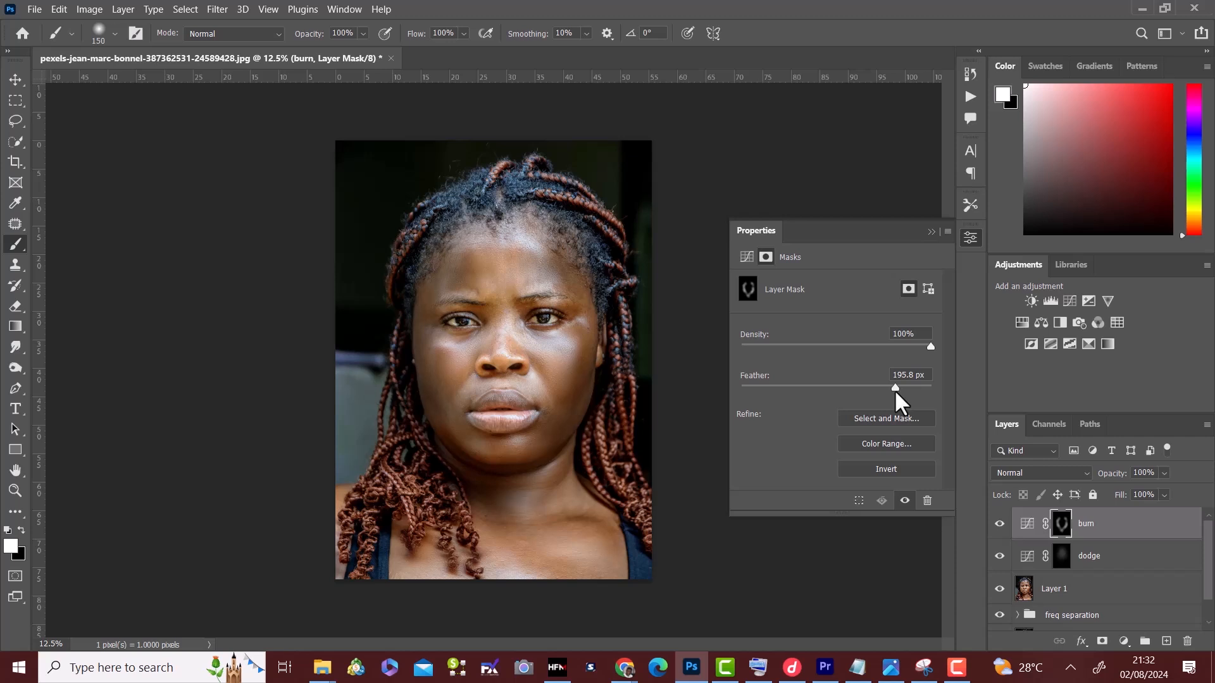
left_click_drag(899, 392, 904, 393)
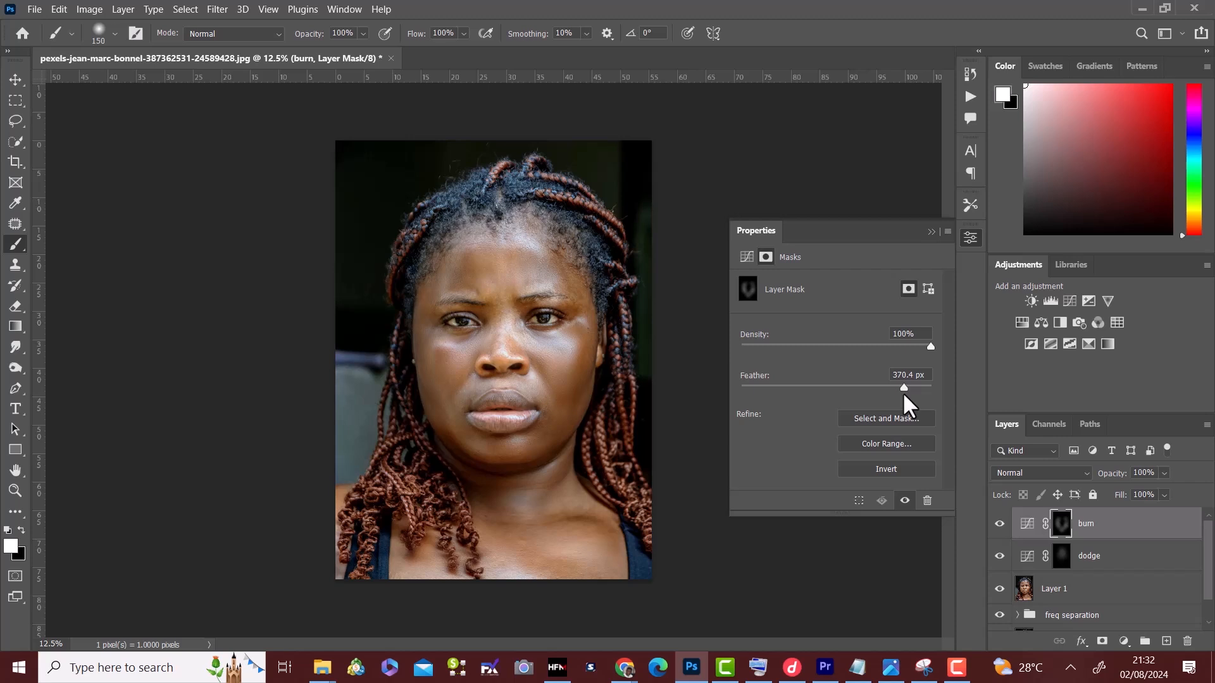
left_click(930, 230)
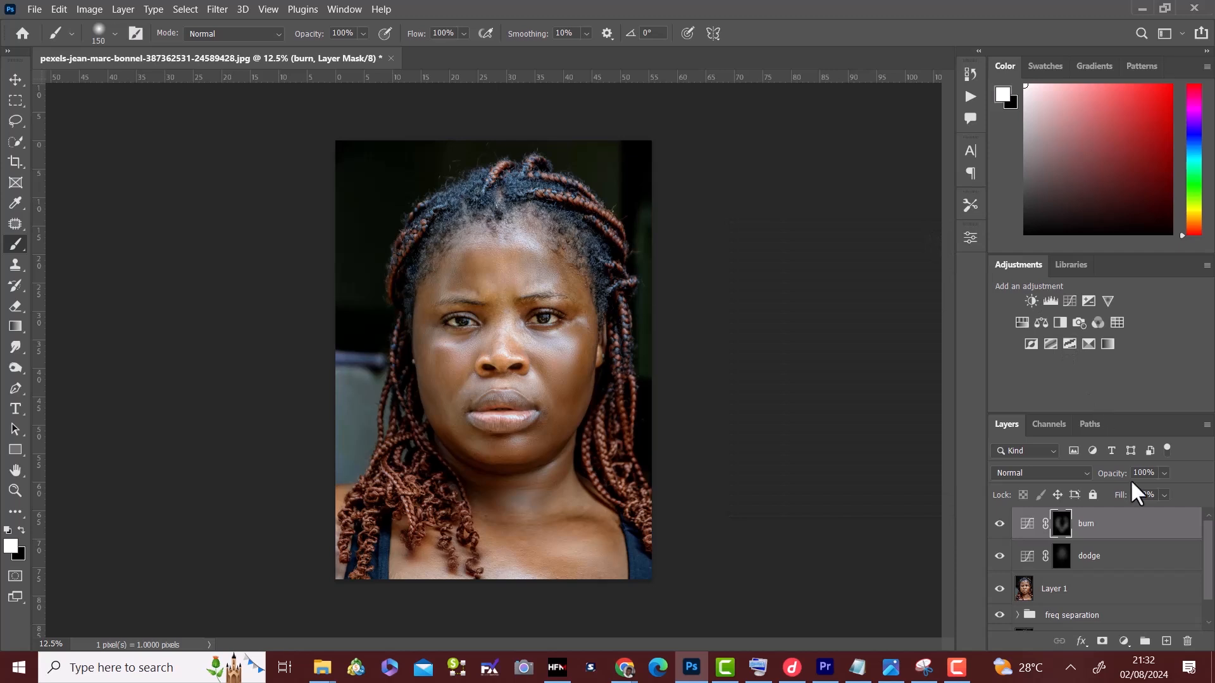
Step: Group the burn and dodge layers and name the group dodge n burn
left_click(1140, 557, "shift")
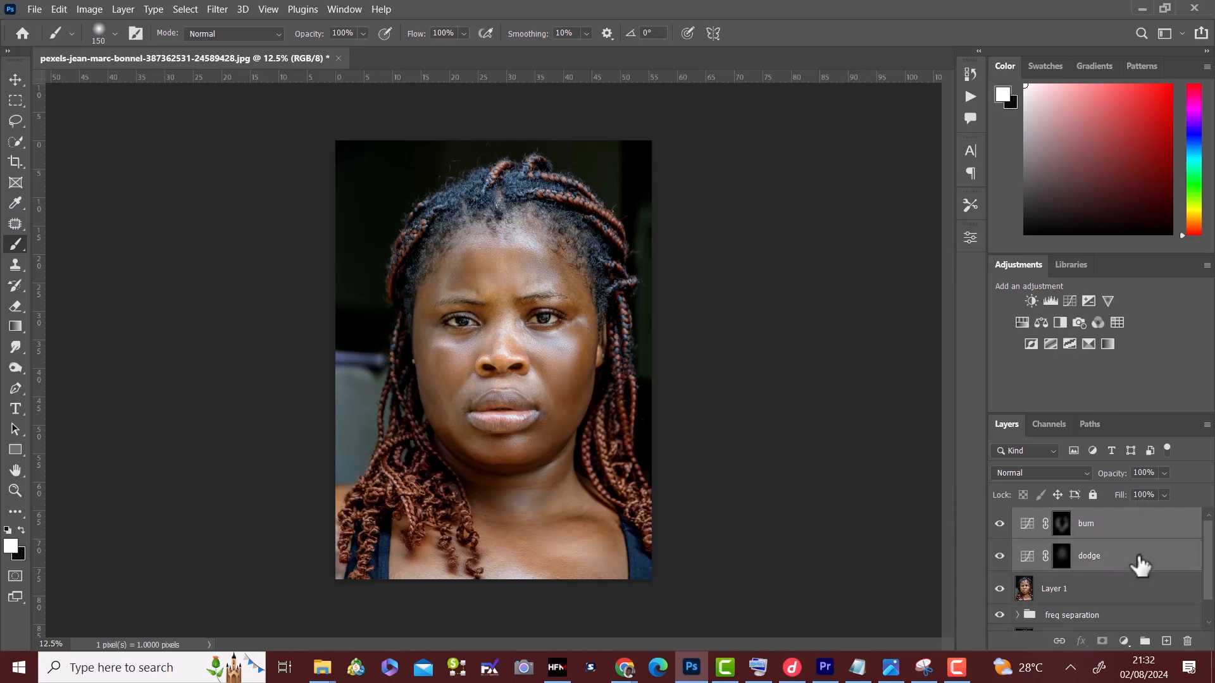
key("ctrl+g")
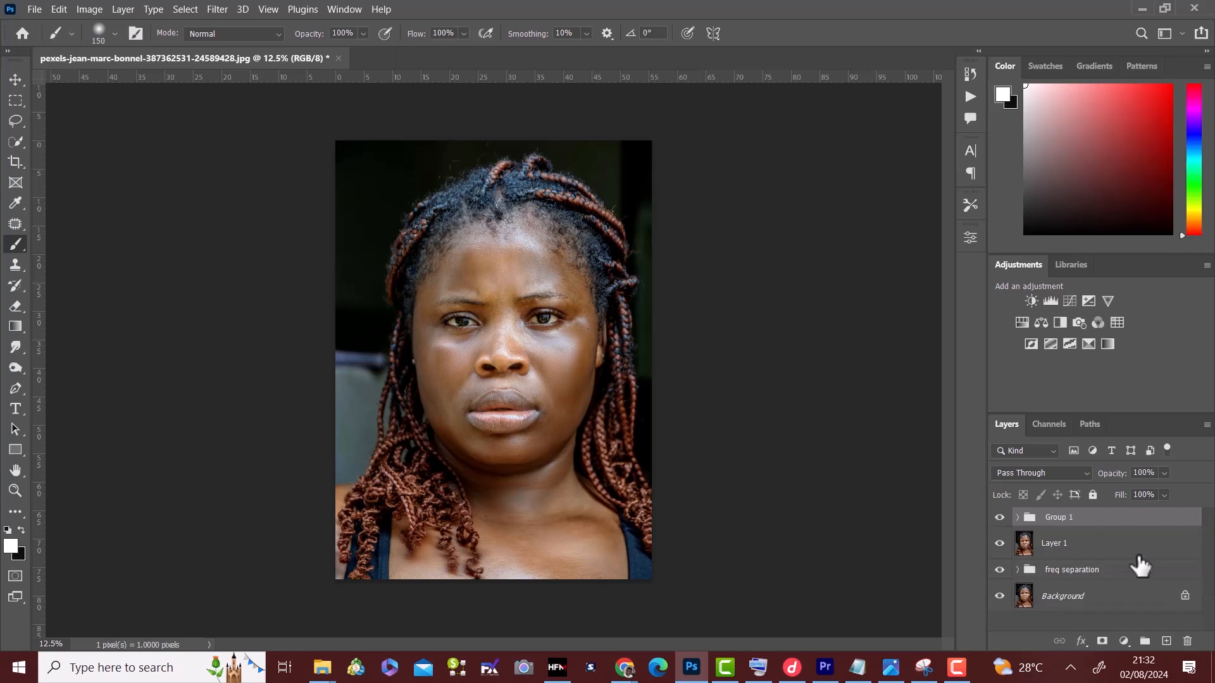
double_click(1055, 519)
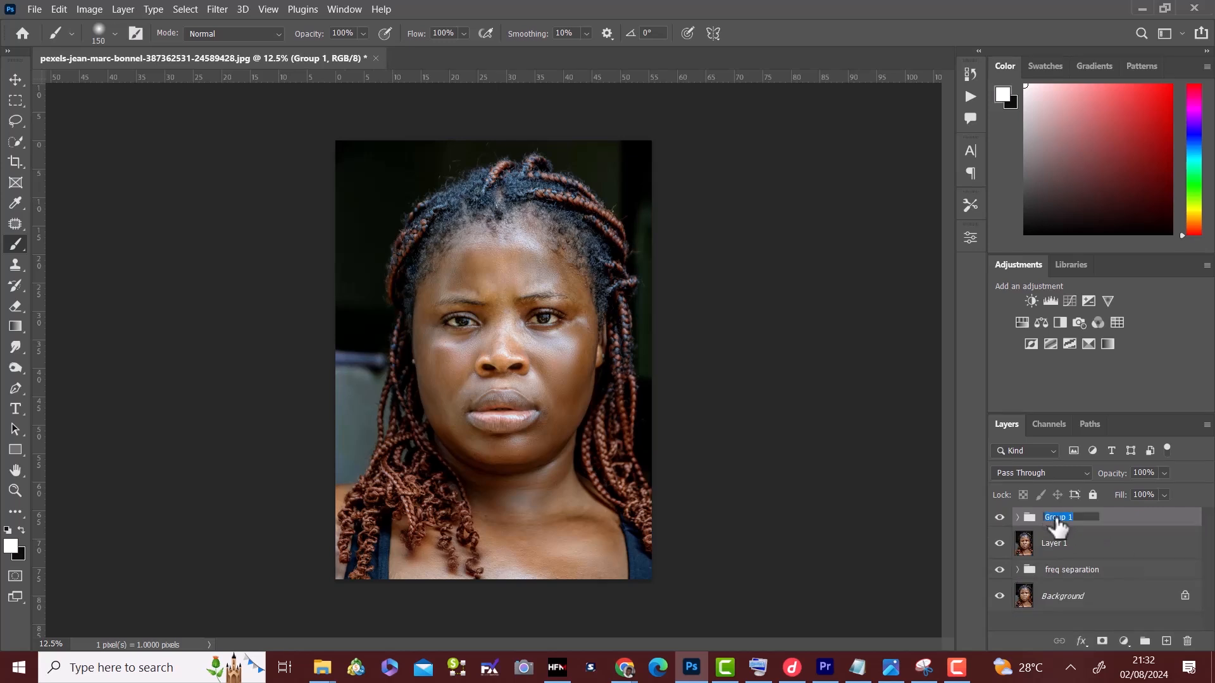
type("dodge n burn")
key("Return")
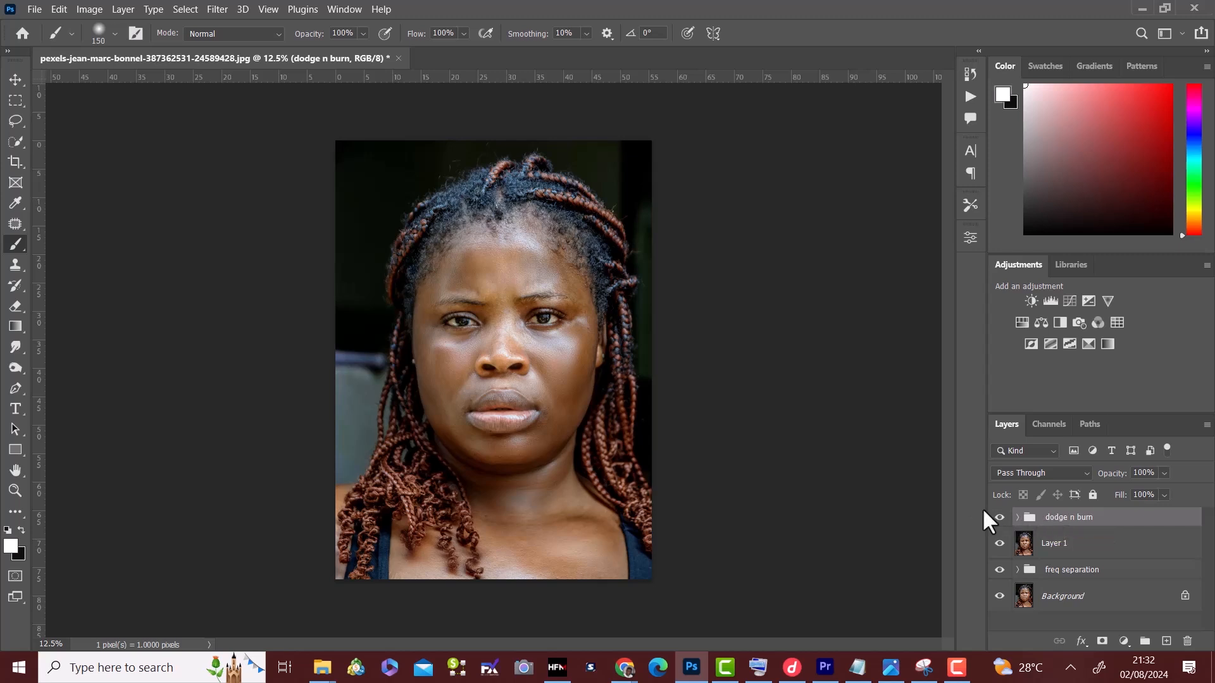
Step: Compare the portrait with and without the dodge n burn group, and compare the full retouch with the Background layer alone
left_click(999, 517)
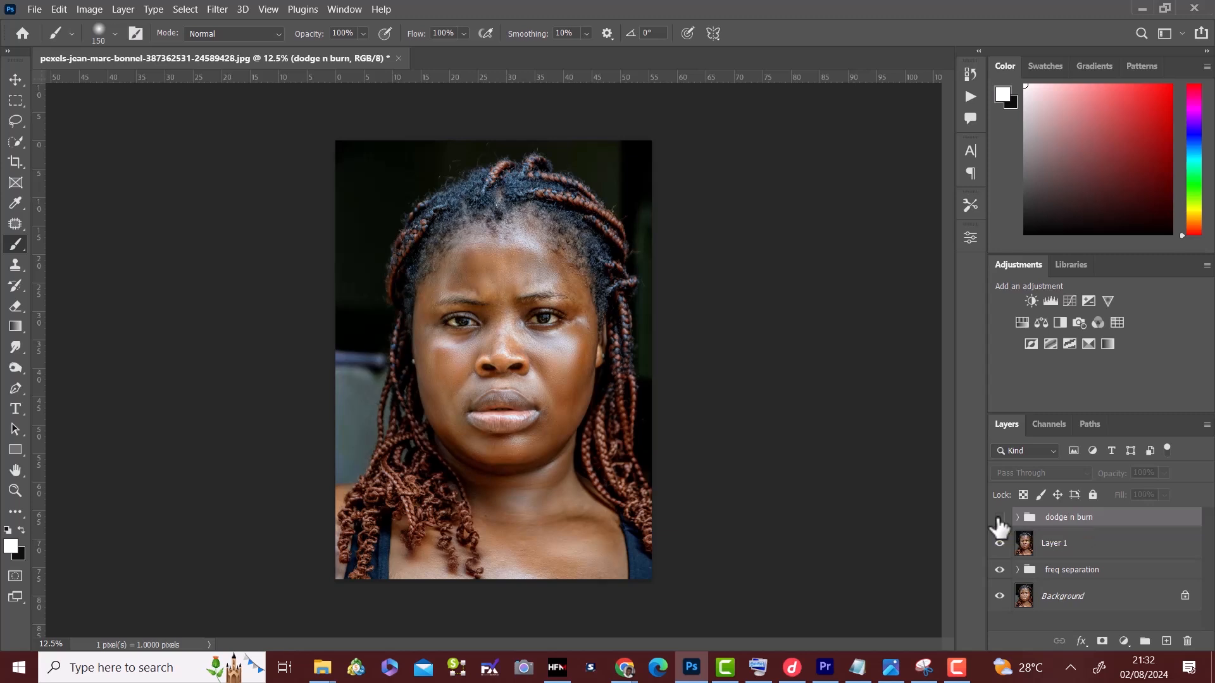
left_click(999, 517)
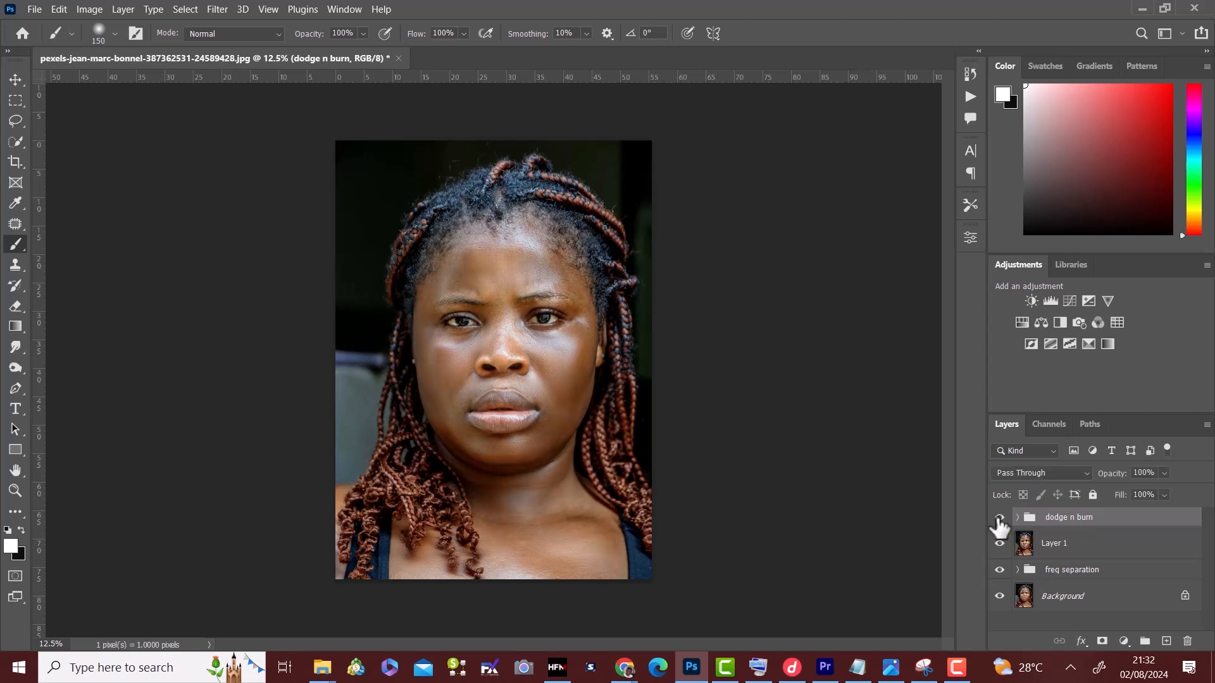
left_click(1005, 601, "alt")
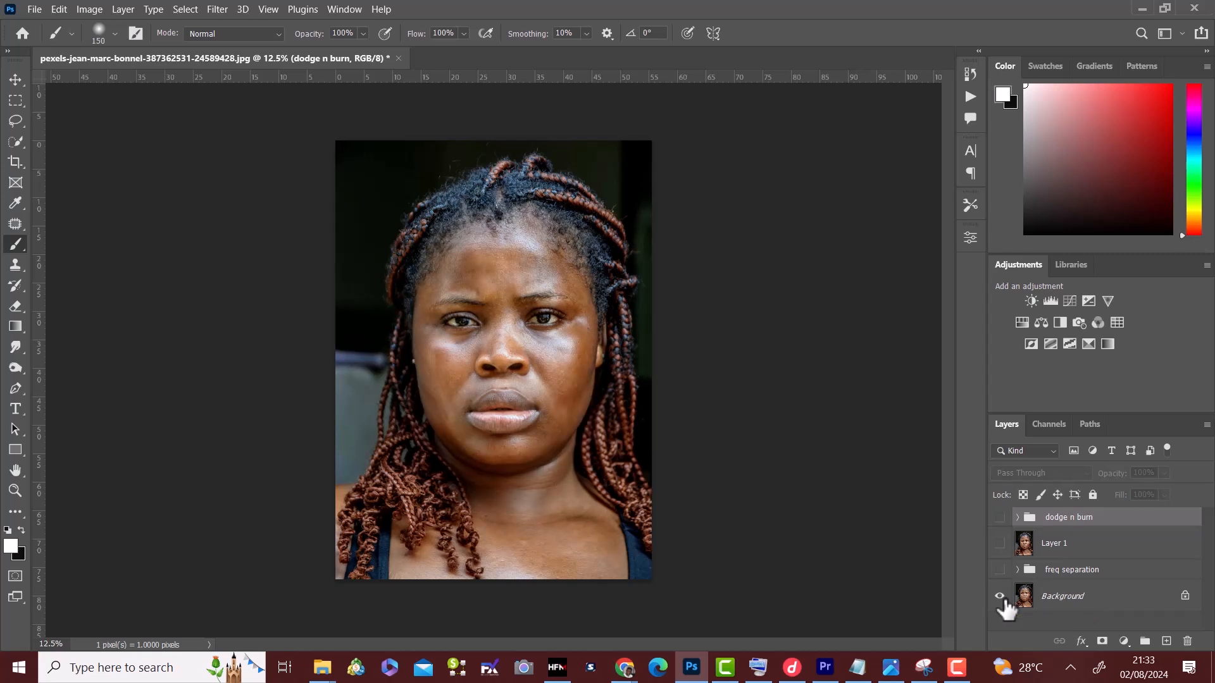
key("alt")
left_click(1005, 603, "alt")
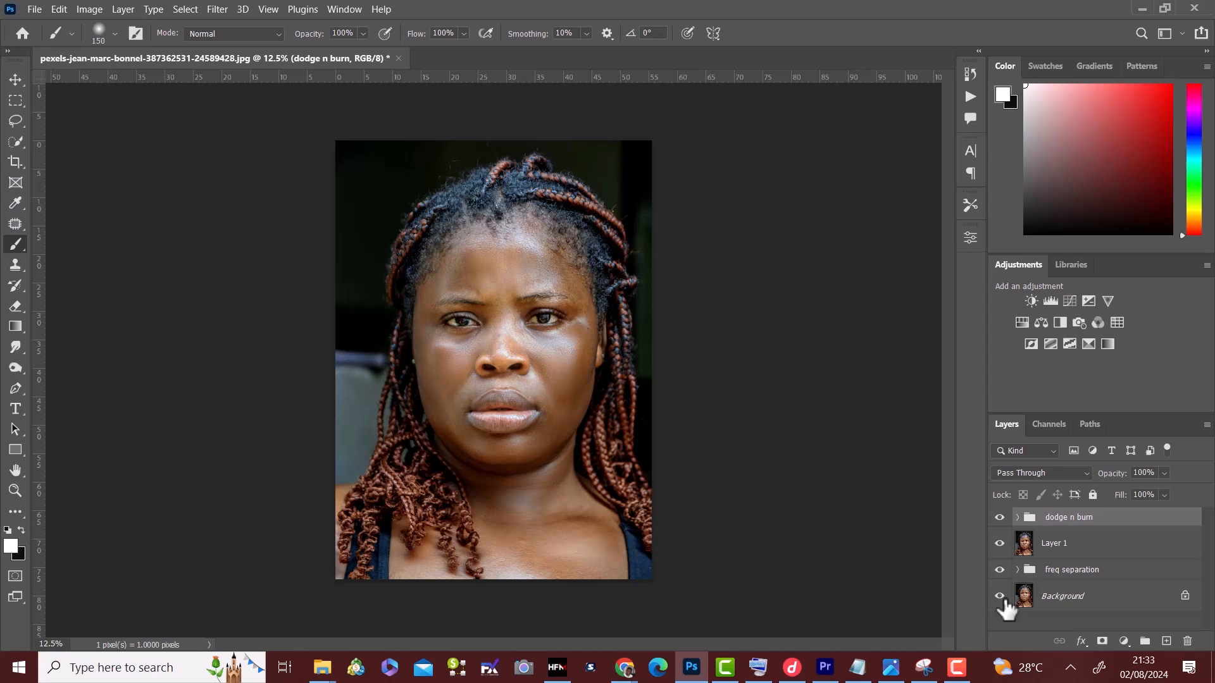
key("alt")
left_click(1005, 602, "alt")
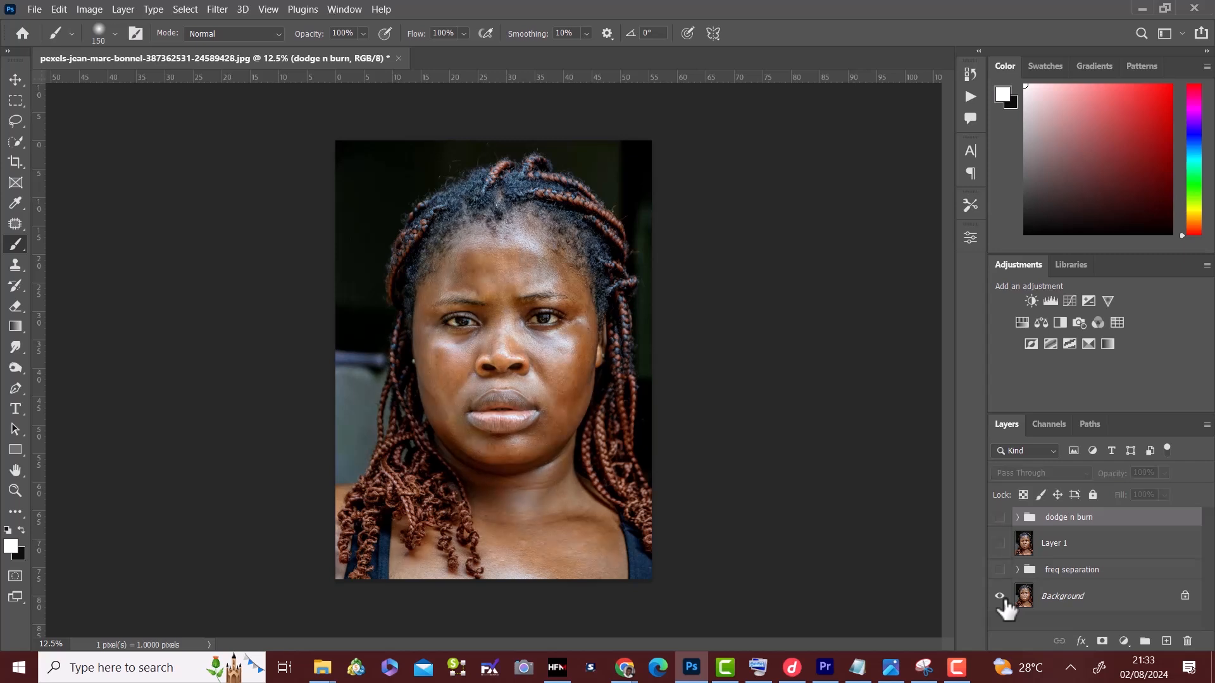
left_click(1005, 602, "alt")
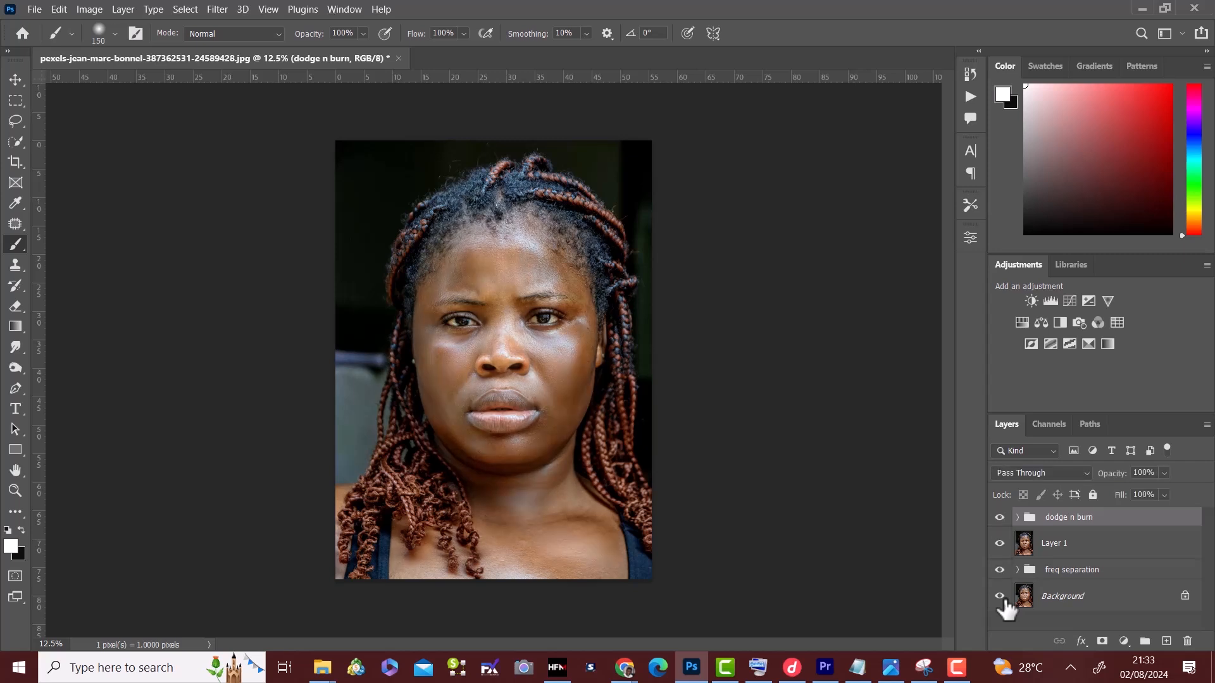
left_click(1005, 603, "alt")
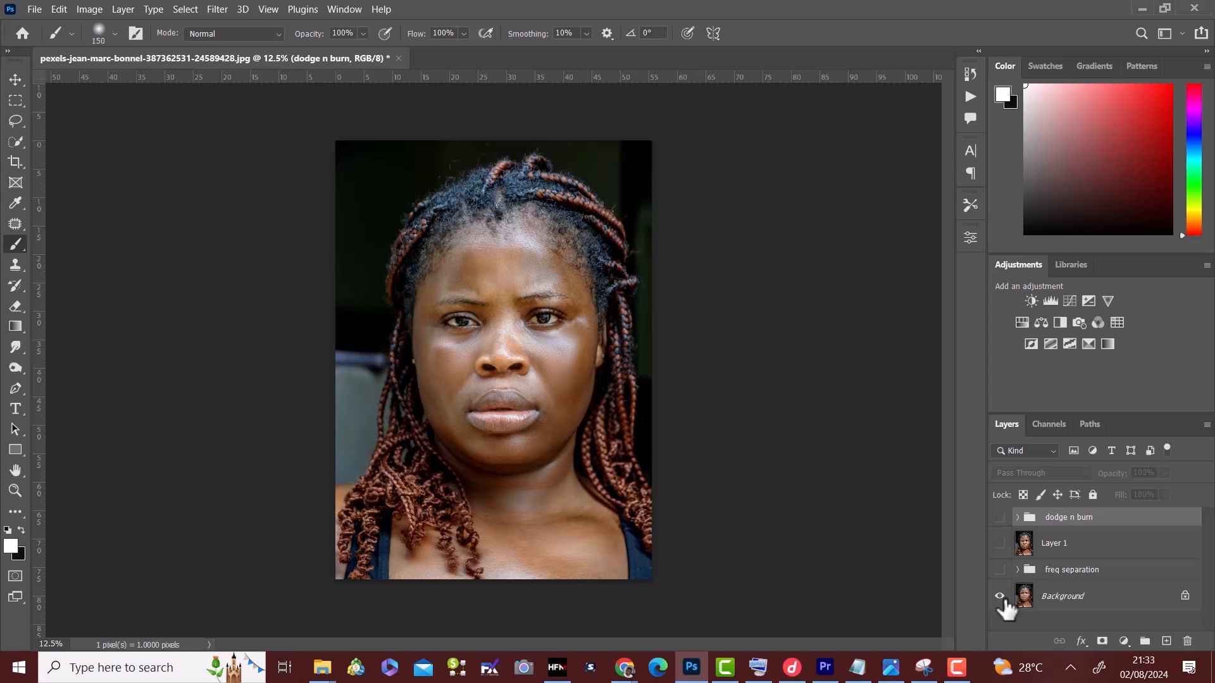
left_click(1005, 602, "alt")
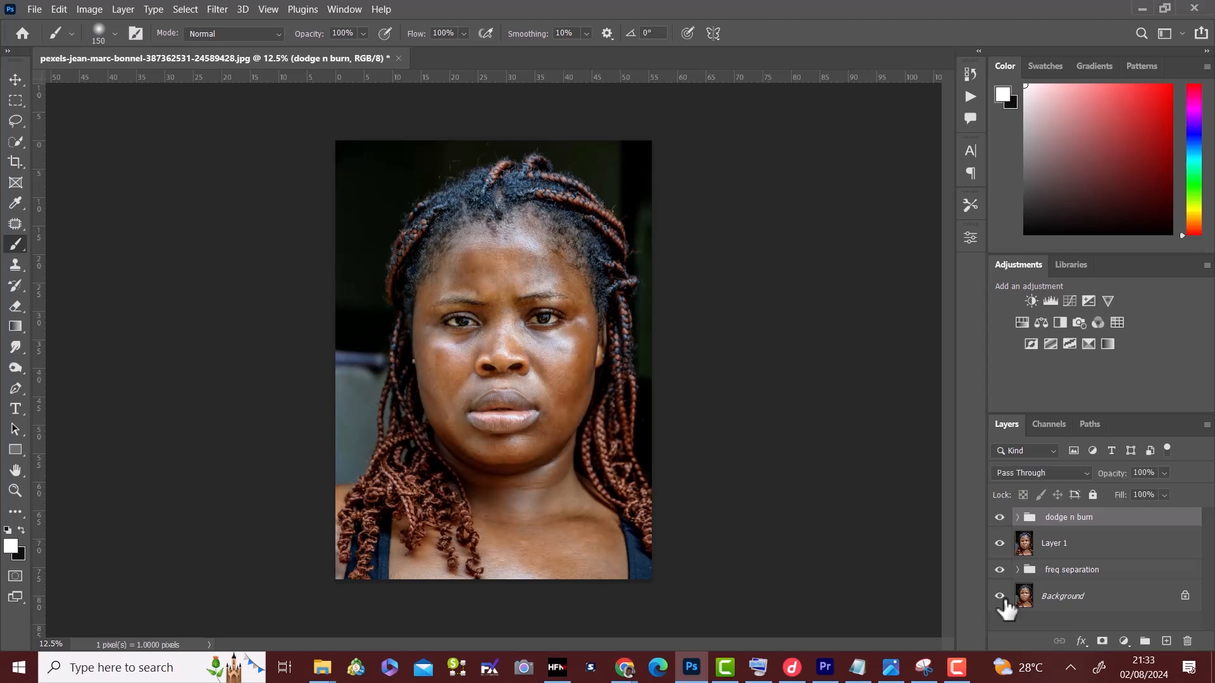